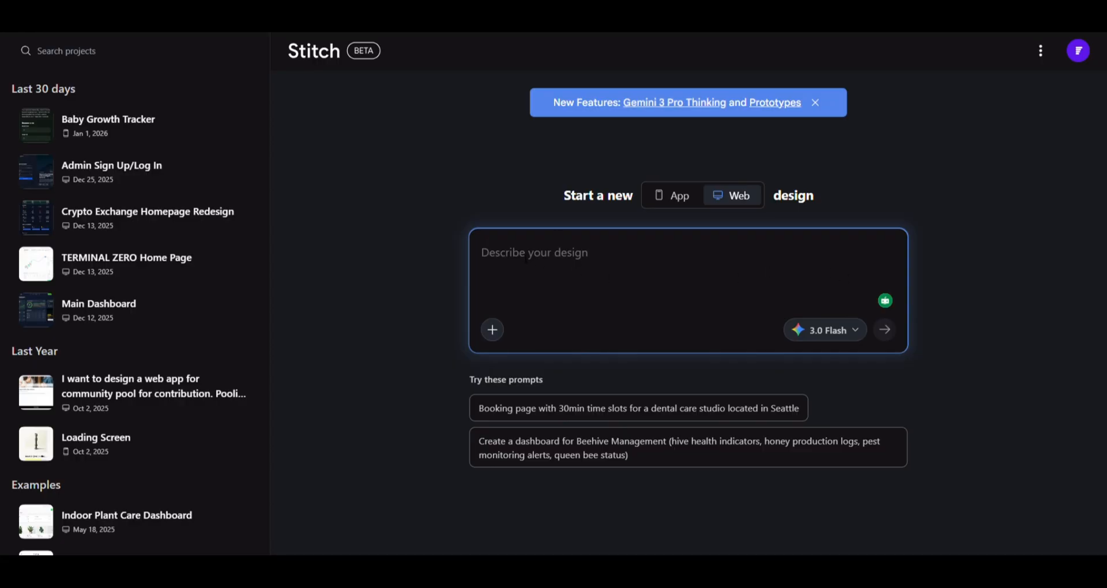
- Paste the full pricing calculator dashboard brief into the prompt, keeping Web design selected
{"action": "left_click", "coordinate": [526, 258]}
{"action": "key", "text": "ctrl+v"}
{"action": "scroll", "coordinate": [812, 303], "scroll_direction": "up", "scroll_amount": 5}
{"action": "scroll", "coordinate": [811, 303], "scroll_direction": "up", "scroll_amount": 2}
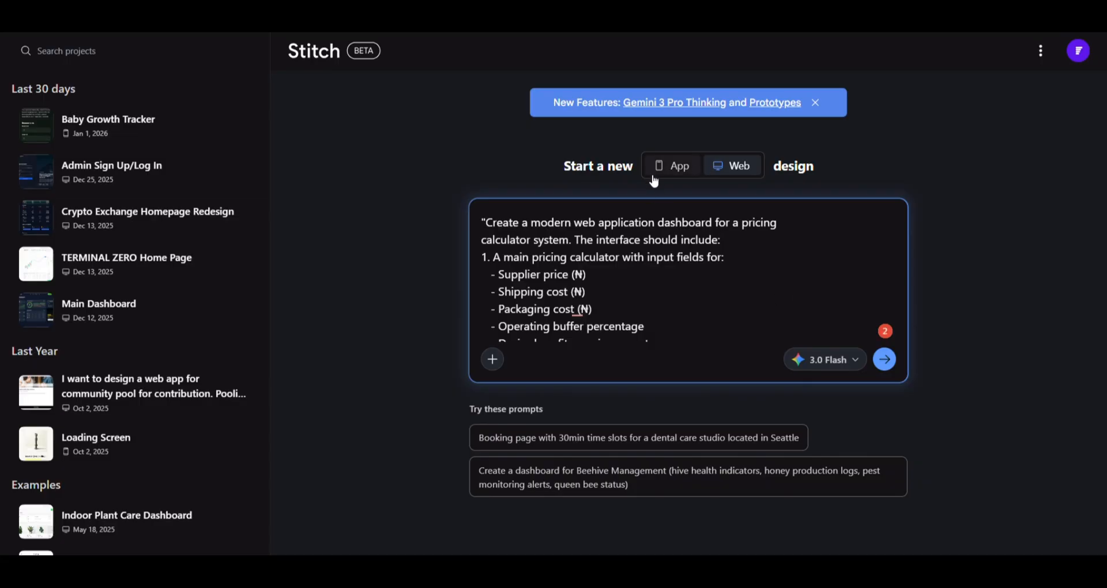
{"action": "left_click", "coordinate": [675, 167]}
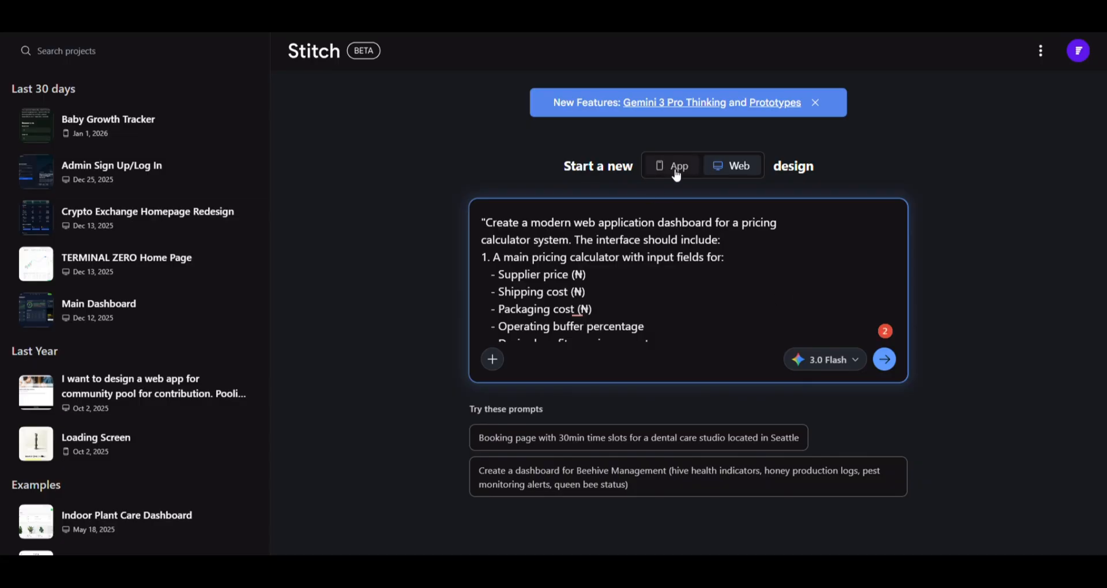
{"action": "left_click", "coordinate": [741, 172]}
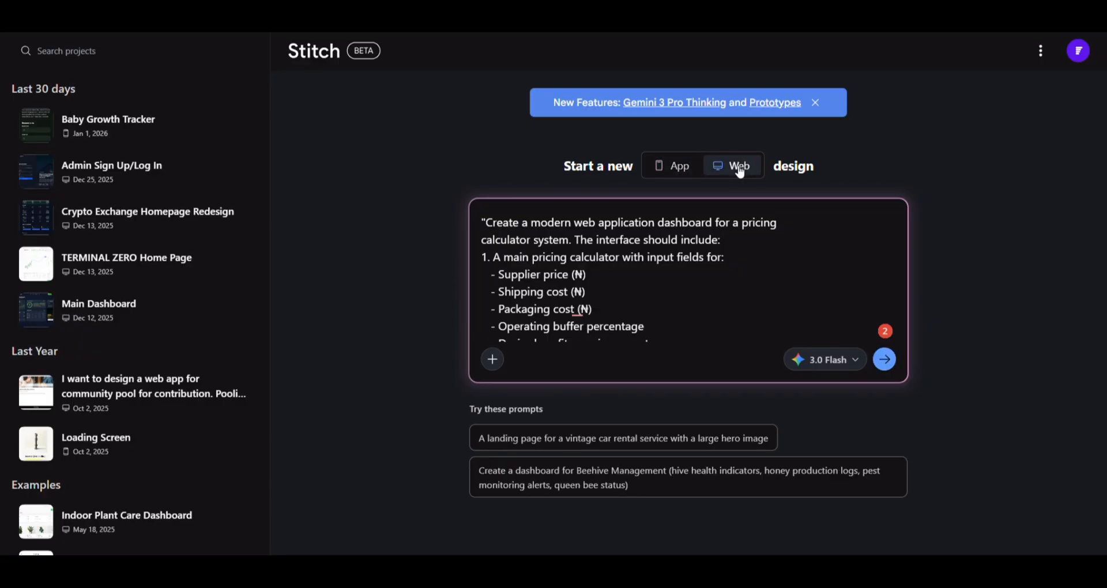
- Submit the brief and wait for the Pricing Calculator screen showing a ₦21,450.00 recommended price
{"action": "left_click", "coordinate": [888, 364]}
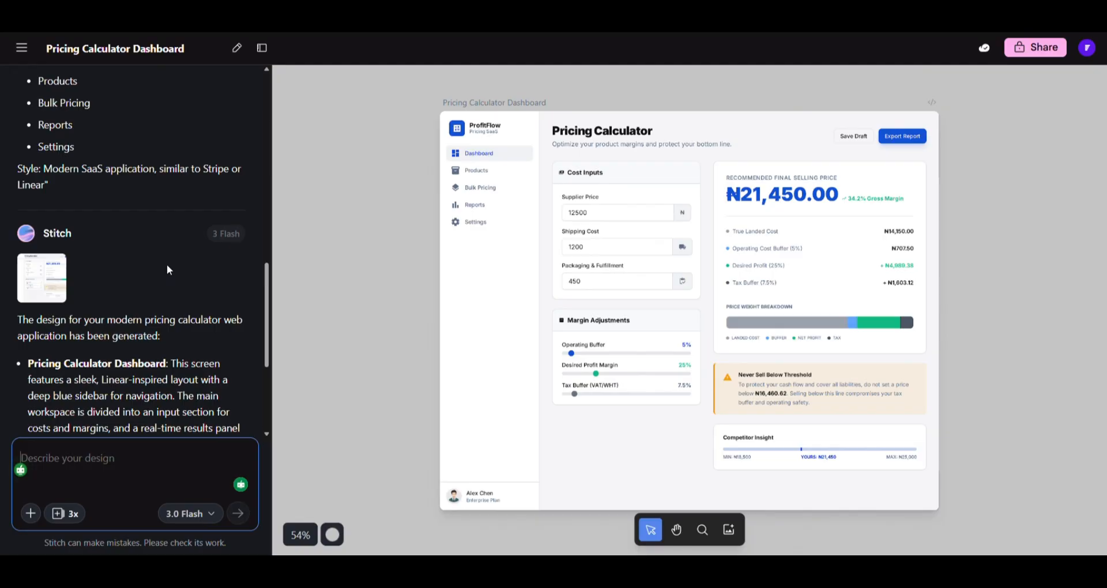
- Send a prompt for a statistics dashboard with profit margin trends, cost breakdown and recent calculations
{"action": "type", "text": "Dashboard view: \"Create a dashboard showing product statistics, profit margin analytics, and recent calculations\""}
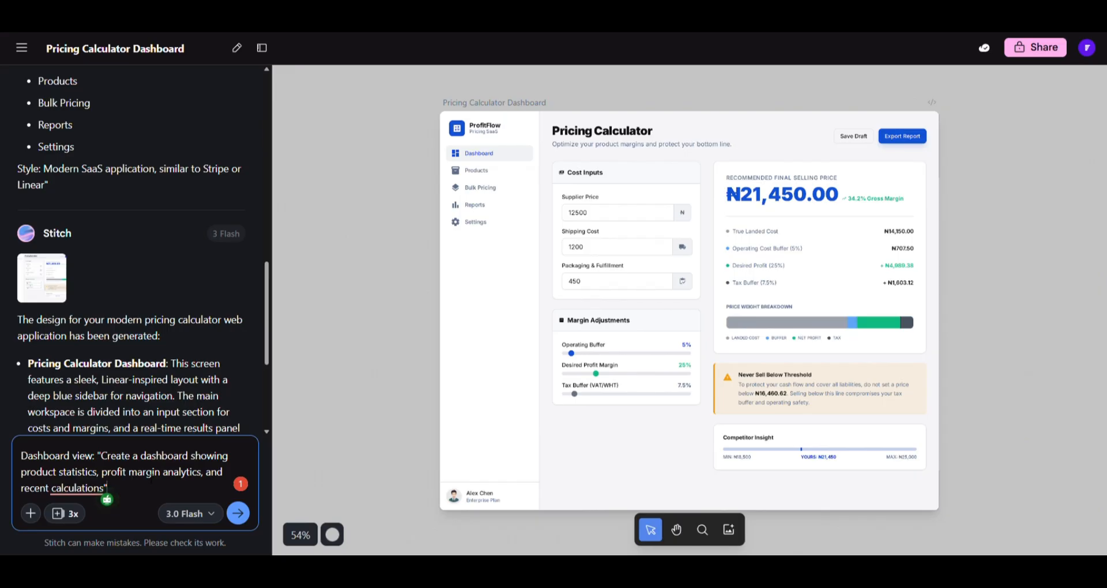
{"action": "mouse_move", "coordinate": [104, 488]}
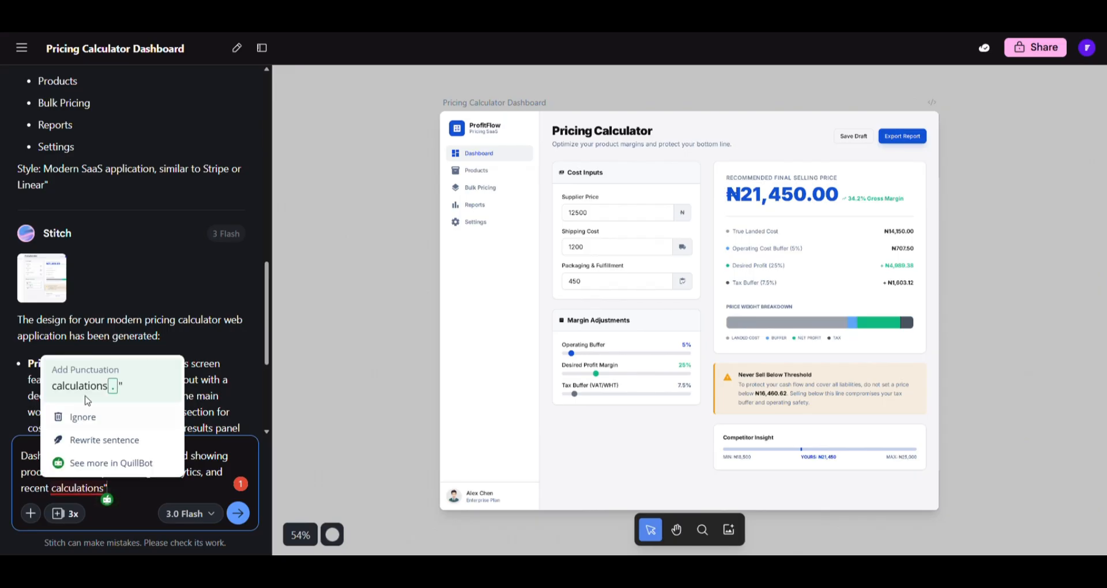
{"action": "left_click", "coordinate": [238, 513]}
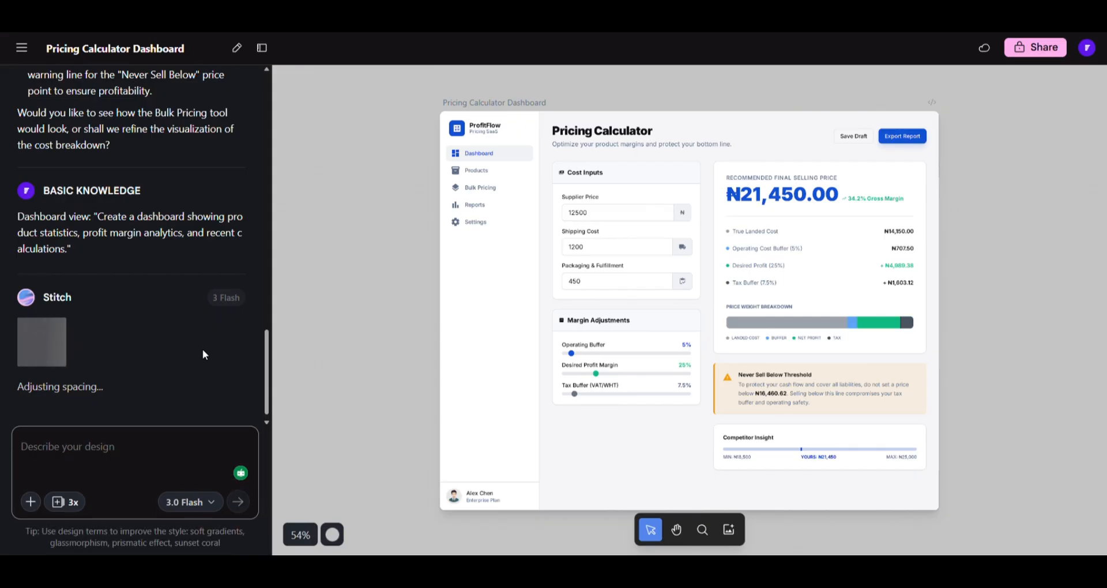
- Scroll the canvas to review the new Analytics screen's KPIs, trend chart and calculations table
{"action": "mouse_move", "coordinate": [683, 231]}
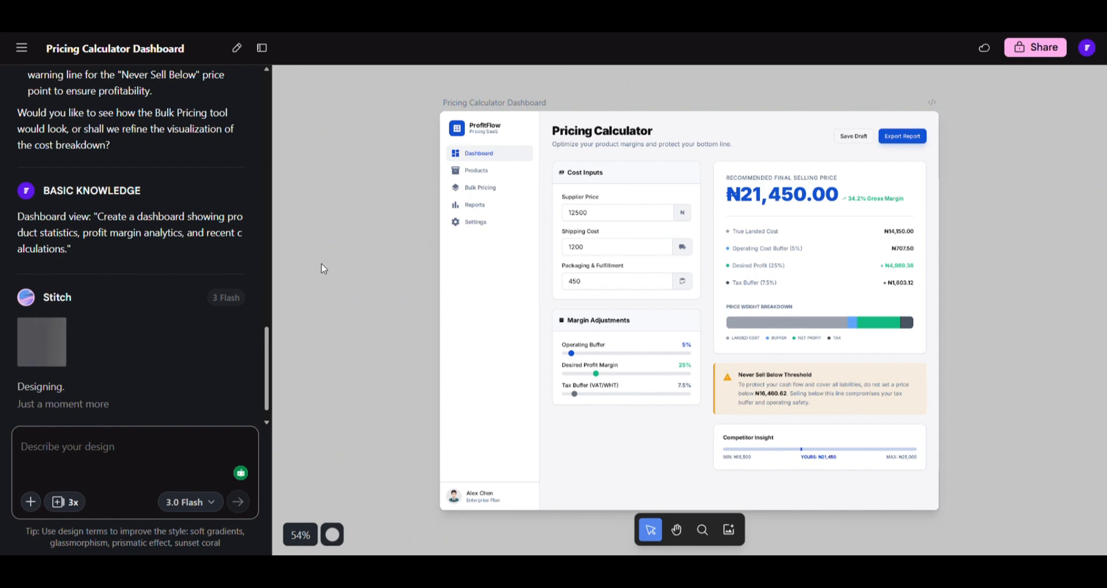
{"action": "scroll", "coordinate": [188, 258], "scroll_direction": "up", "scroll_amount": 3}
{"action": "scroll", "coordinate": [188, 258], "scroll_direction": "up", "scroll_amount": 2}
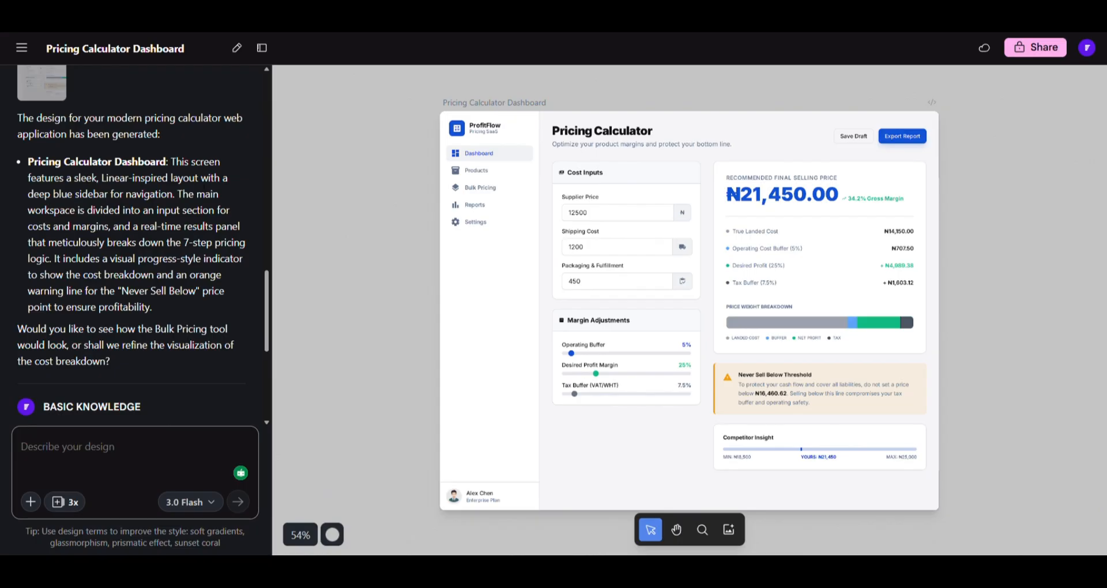
{"action": "scroll", "coordinate": [199, 184], "scroll_direction": "up", "scroll_amount": 4}
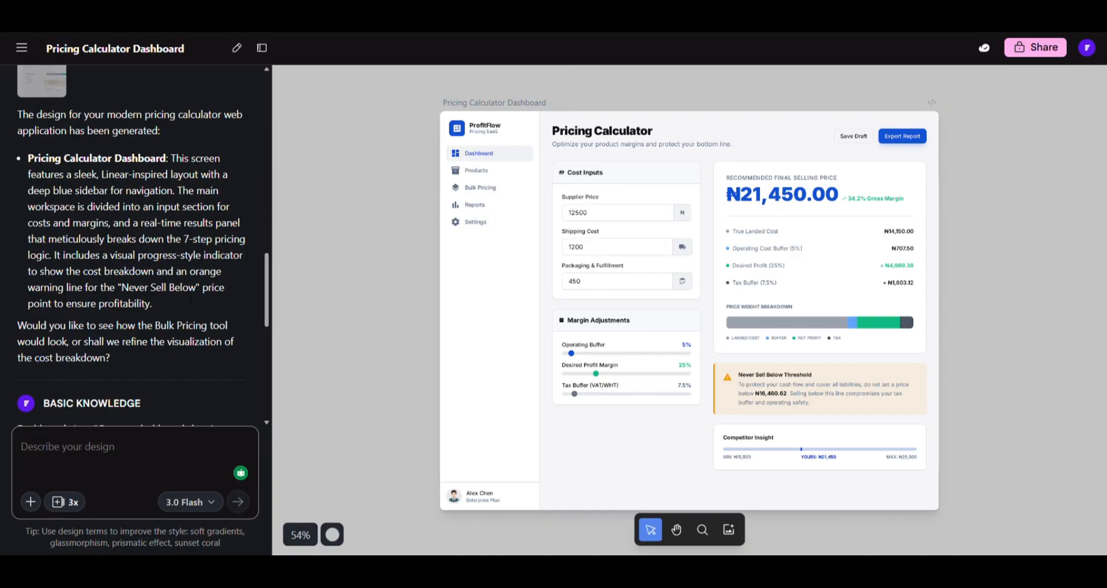
{"action": "scroll", "coordinate": [165, 321], "scroll_direction": "down", "scroll_amount": 6}
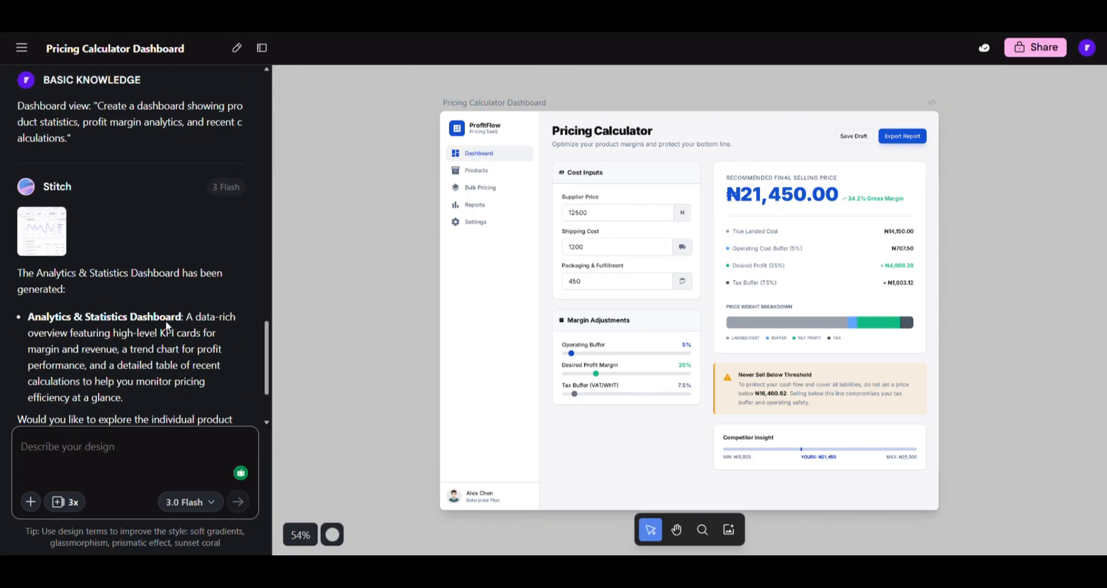
{"action": "scroll", "coordinate": [167, 320], "scroll_direction": "up", "scroll_amount": 5}
{"action": "left_click", "coordinate": [827, 331]}
{"action": "left_click", "coordinate": [972, 302]}
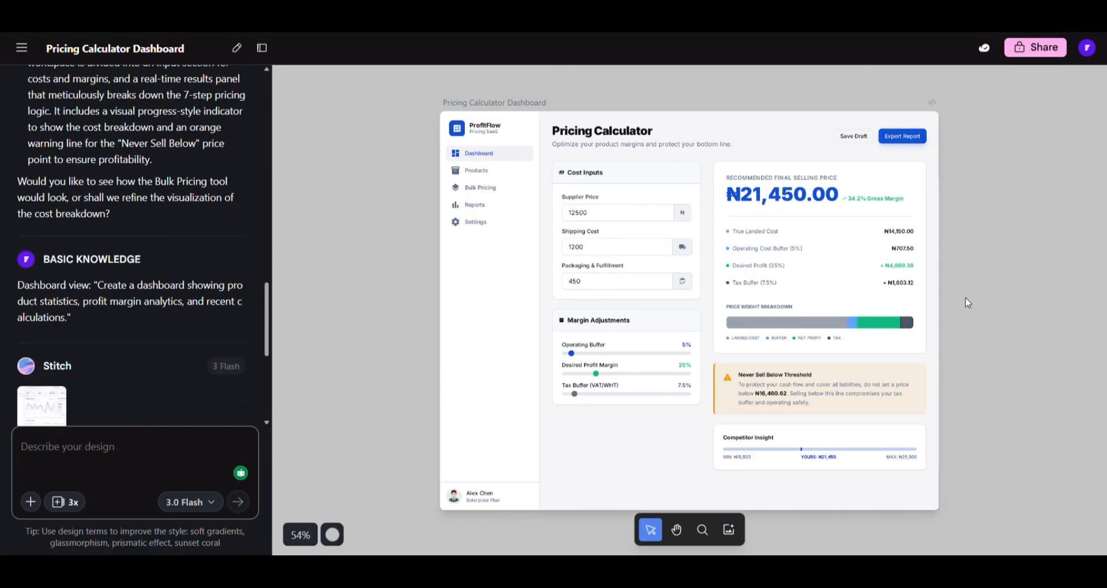
{"action": "scroll", "coordinate": [989, 305], "scroll_direction": "down", "scroll_amount": 4}
{"action": "scroll", "coordinate": [988, 305], "scroll_direction": "down", "scroll_amount": 5}
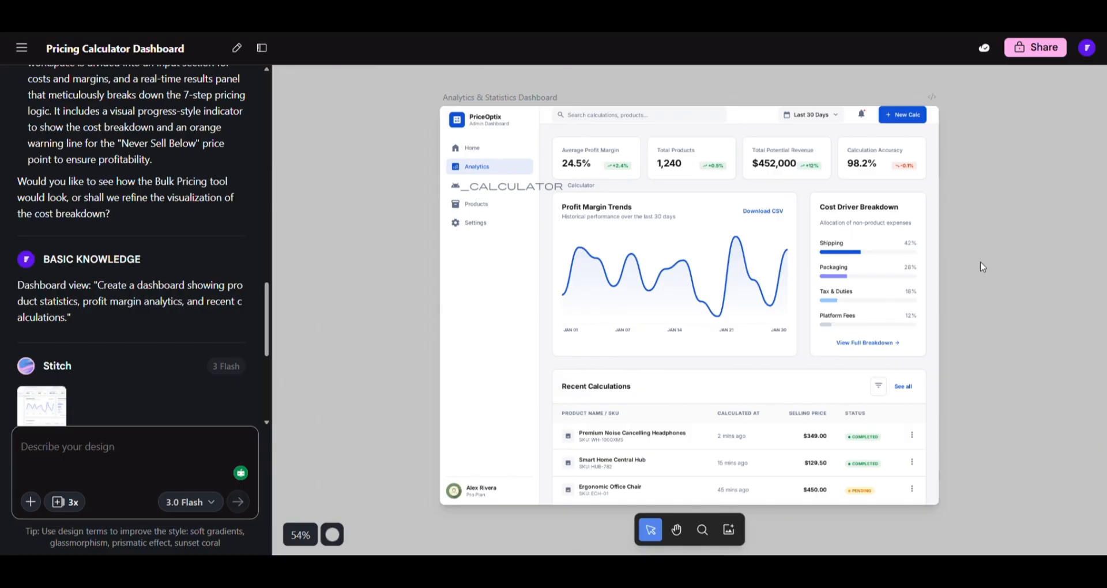
- Send the product list prompt for products, costs and selling prices, accepting the suggested period
{"action": "scroll", "coordinate": [981, 266], "scroll_direction": "down", "scroll_amount": 1}
{"action": "scroll", "coordinate": [979, 264], "scroll_direction": "up", "scroll_amount": 1}
{"action": "left_click", "coordinate": [88, 450]}
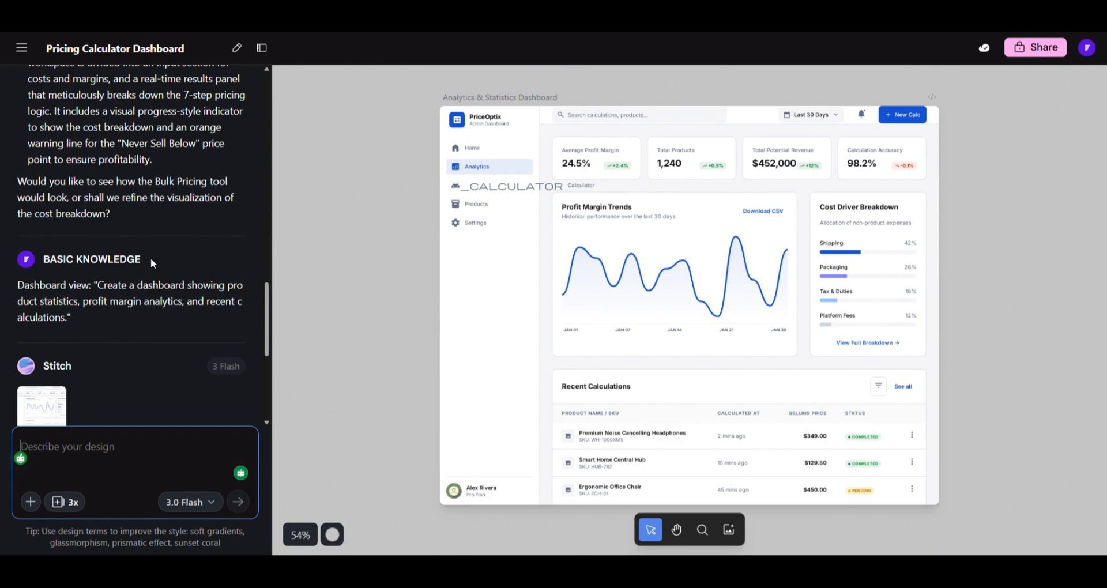
{"action": "type", "text": "Product list view: \"Create a product management interface with a table showing all products, their costs, and calculated selling prices\""}
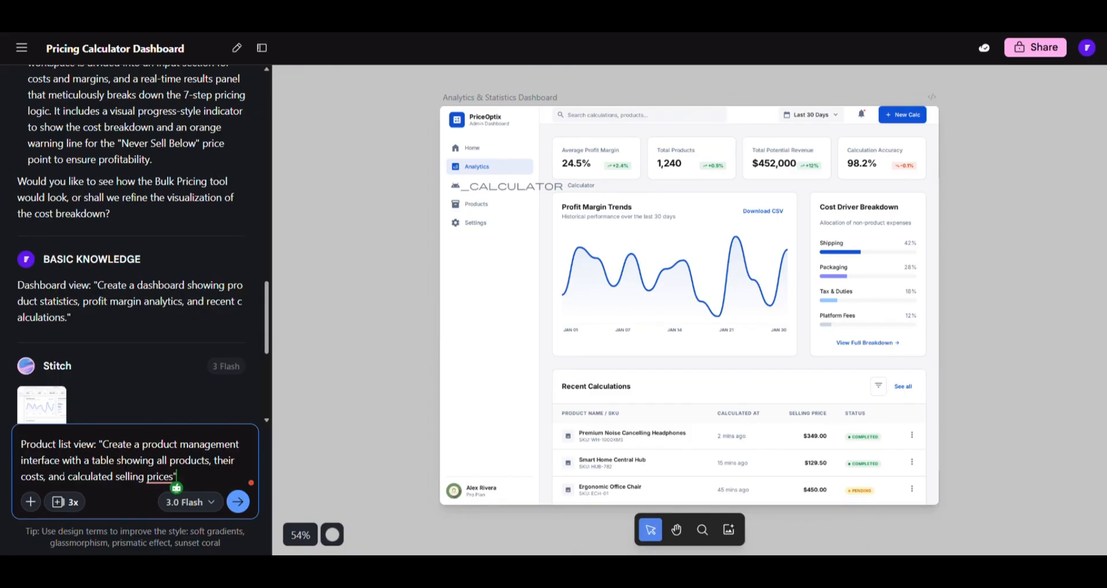
{"action": "mouse_move", "coordinate": [162, 478]}
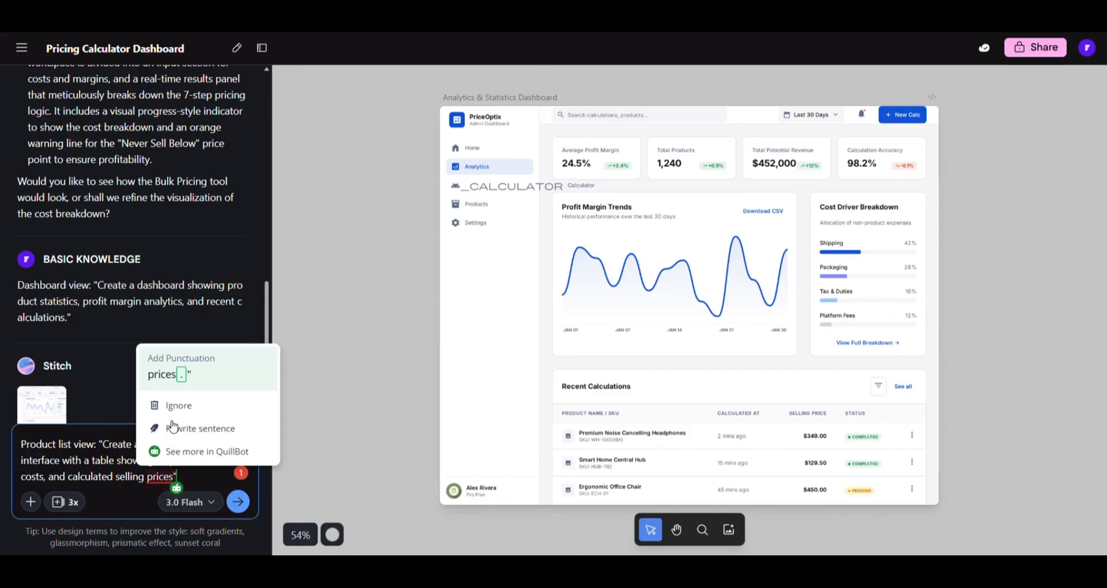
{"action": "left_click", "coordinate": [167, 385]}
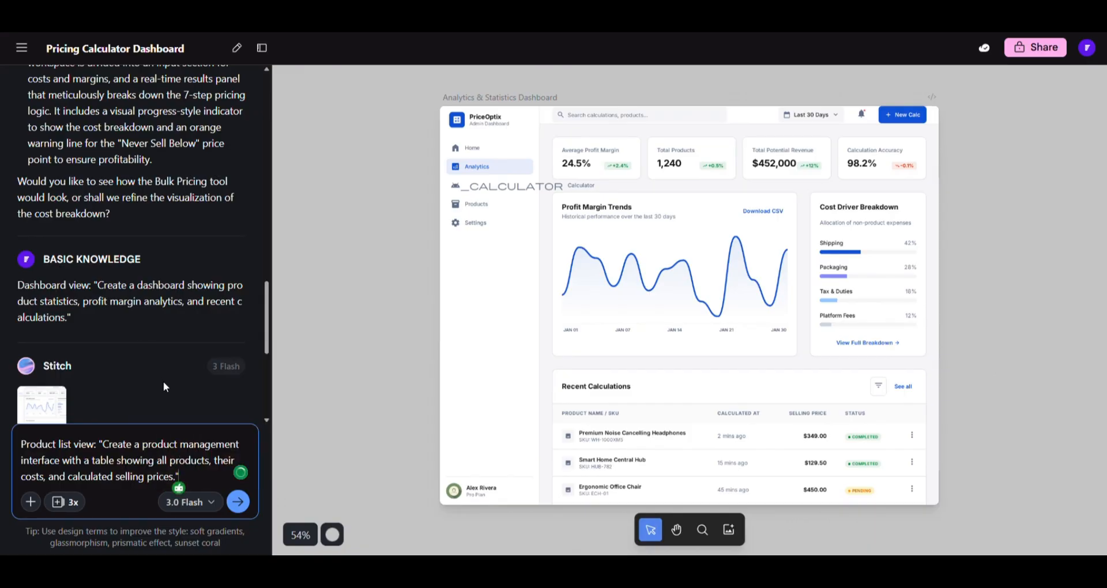
{"action": "left_click", "coordinate": [238, 502]}
- Review the generated inventory table of supplier price, logistics, total cost, margin and selling price
{"action": "scroll", "coordinate": [768, 287], "scroll_direction": "up", "scroll_amount": 8}
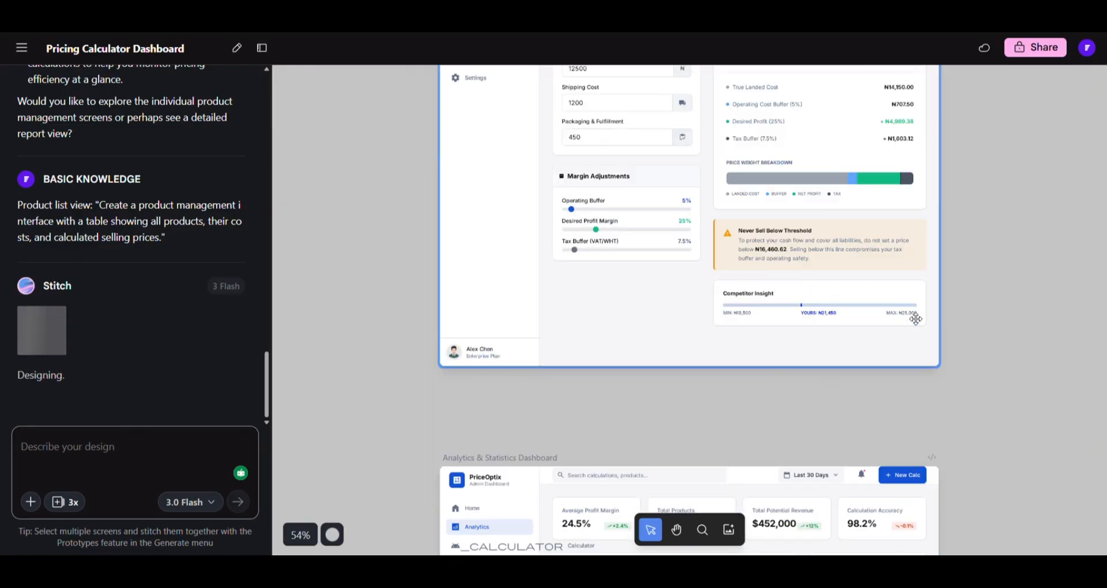
{"action": "scroll", "coordinate": [938, 276], "scroll_direction": "down", "scroll_amount": 8}
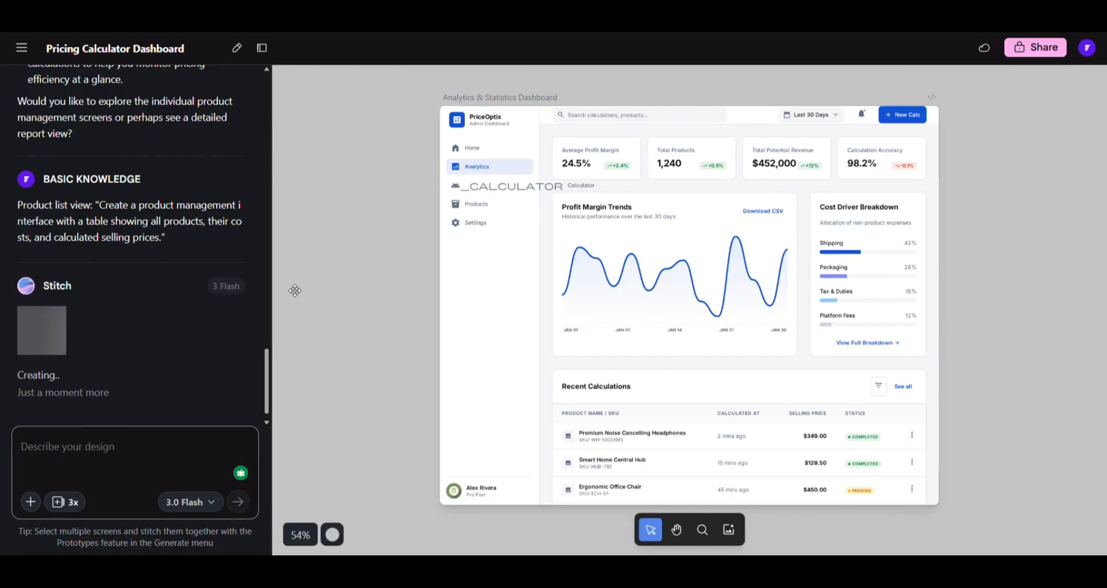
{"action": "scroll", "coordinate": [172, 241], "scroll_direction": "up", "scroll_amount": 4}
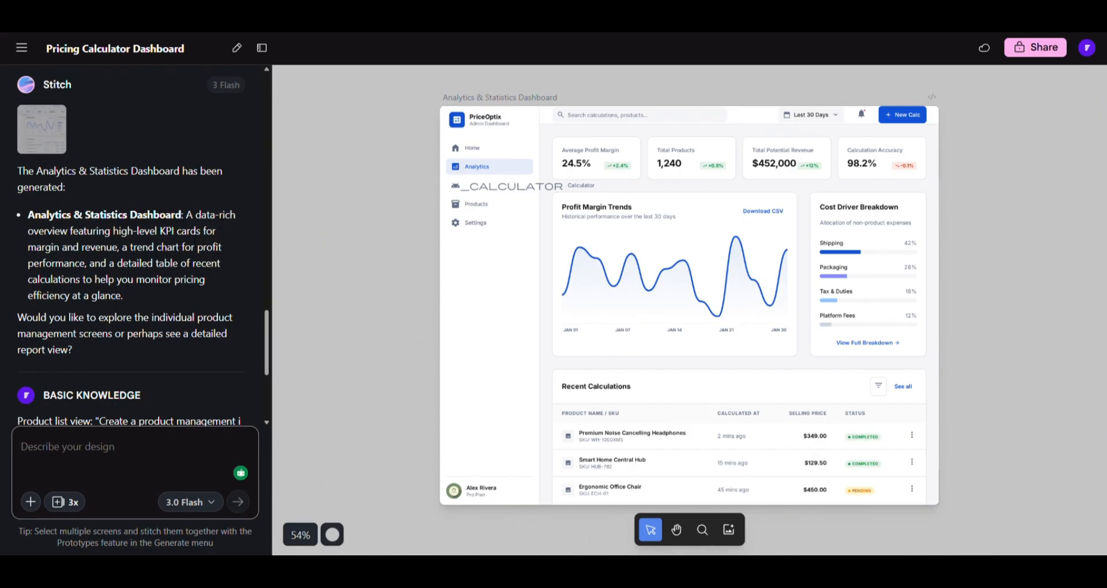
{"action": "scroll", "coordinate": [138, 230], "scroll_direction": "up", "scroll_amount": 3}
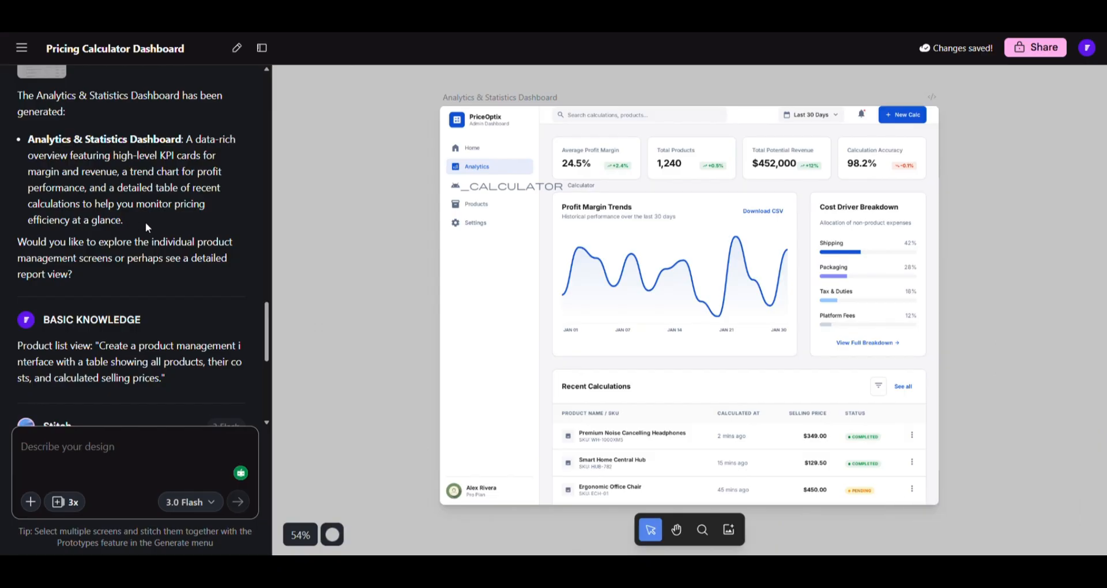
{"action": "scroll", "coordinate": [145, 222], "scroll_direction": "down", "scroll_amount": 5}
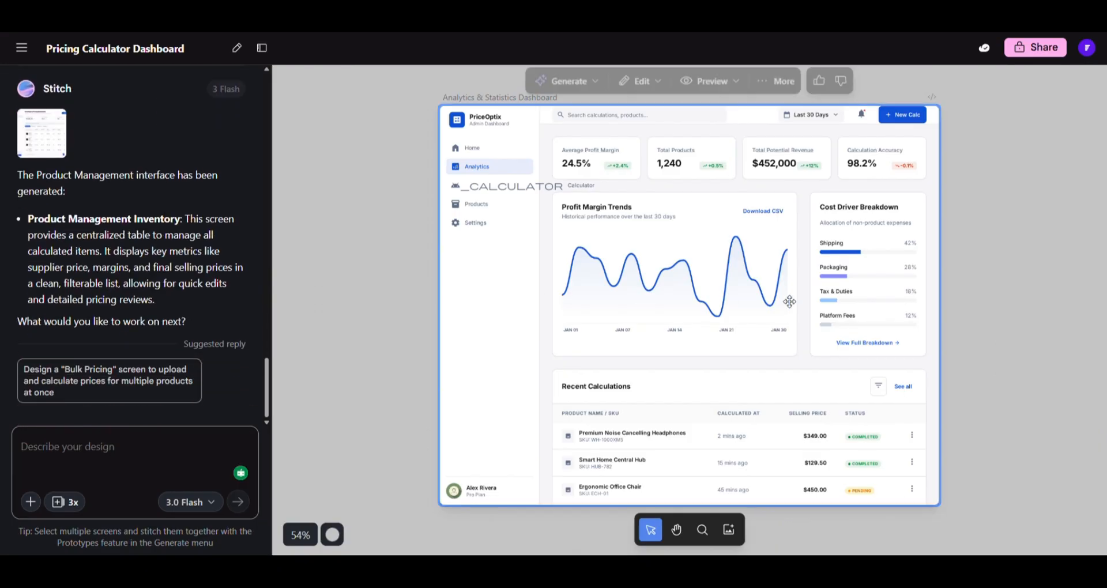
{"action": "scroll", "coordinate": [858, 298], "scroll_direction": "down", "scroll_amount": 6}
- Send the reports prompt requesting a revenue donut, cost breakdown bars and profit margin trend
{"action": "scroll", "coordinate": [858, 299], "scroll_direction": "down", "scroll_amount": 3}
{"action": "left_click", "coordinate": [858, 299]}
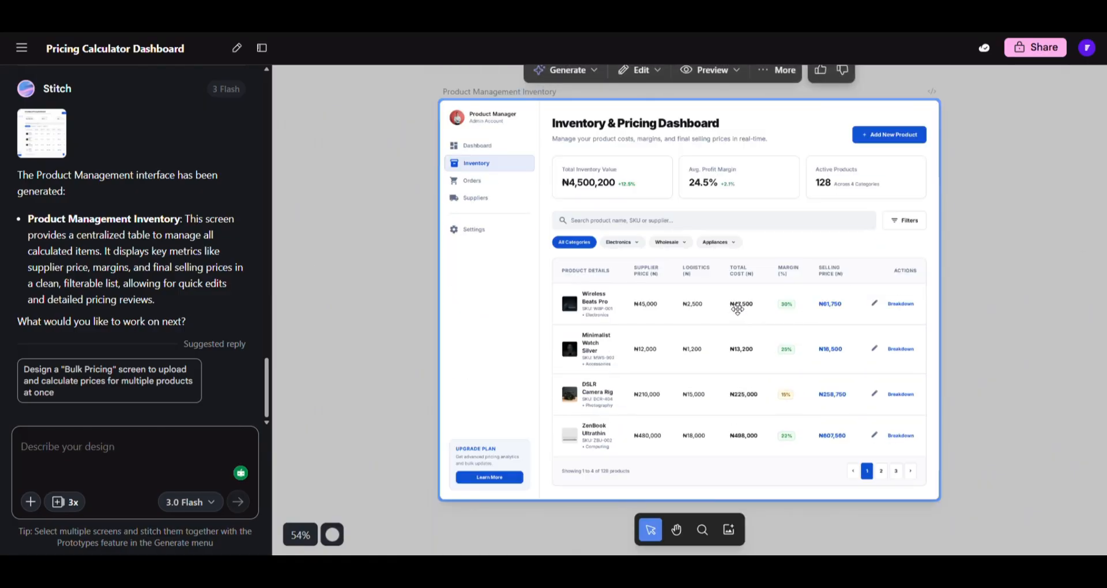
{"action": "left_click", "coordinate": [91, 473]}
{"action": "type", "text": "Reports view: \"Create a reports interface with export options and visual charts\""}
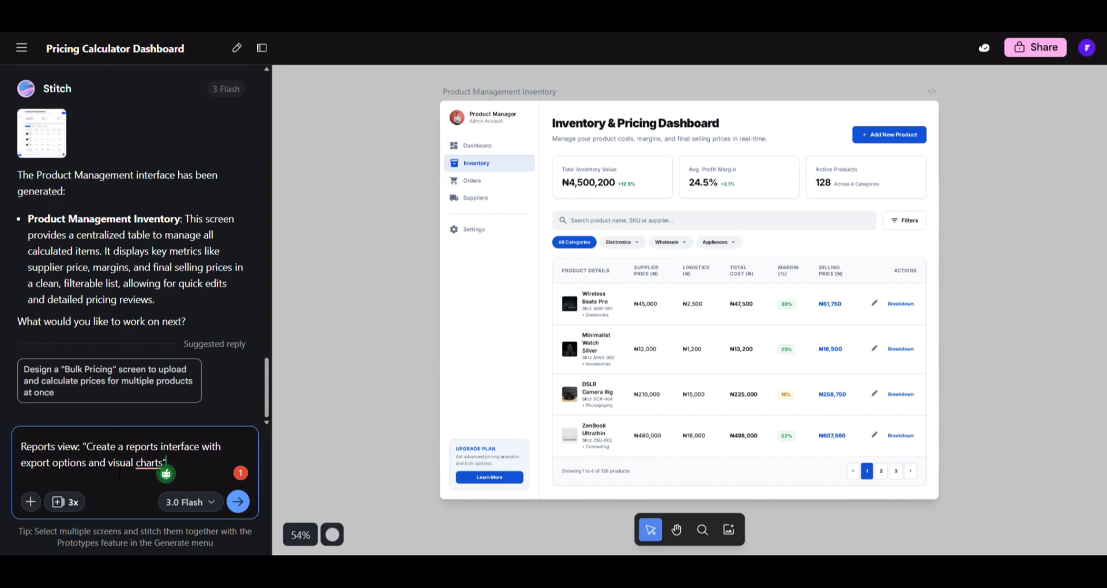
{"action": "mouse_move", "coordinate": [149, 468]}
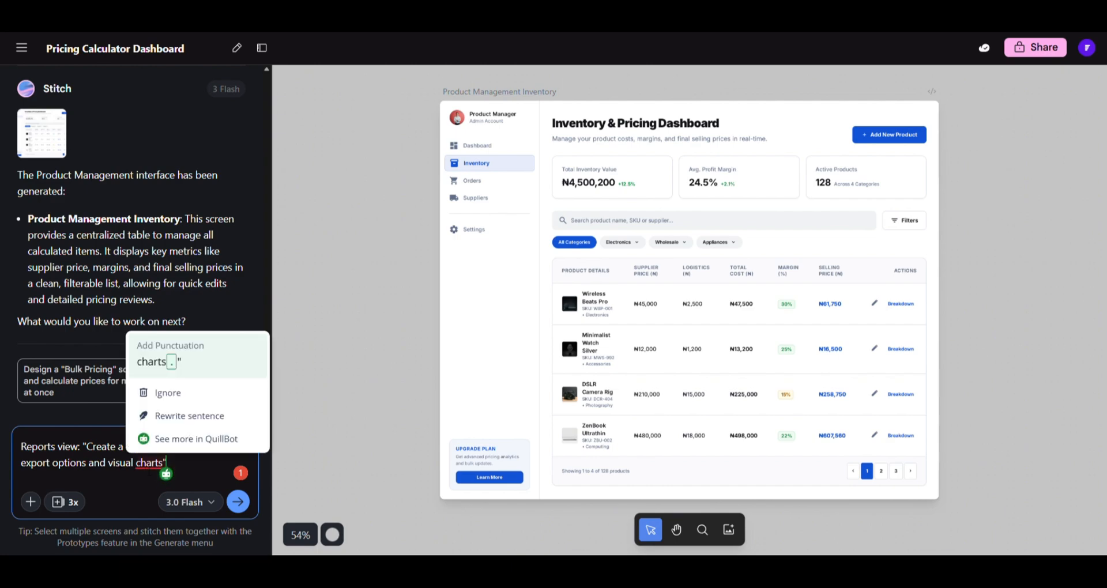
{"action": "left_click", "coordinate": [167, 362]}
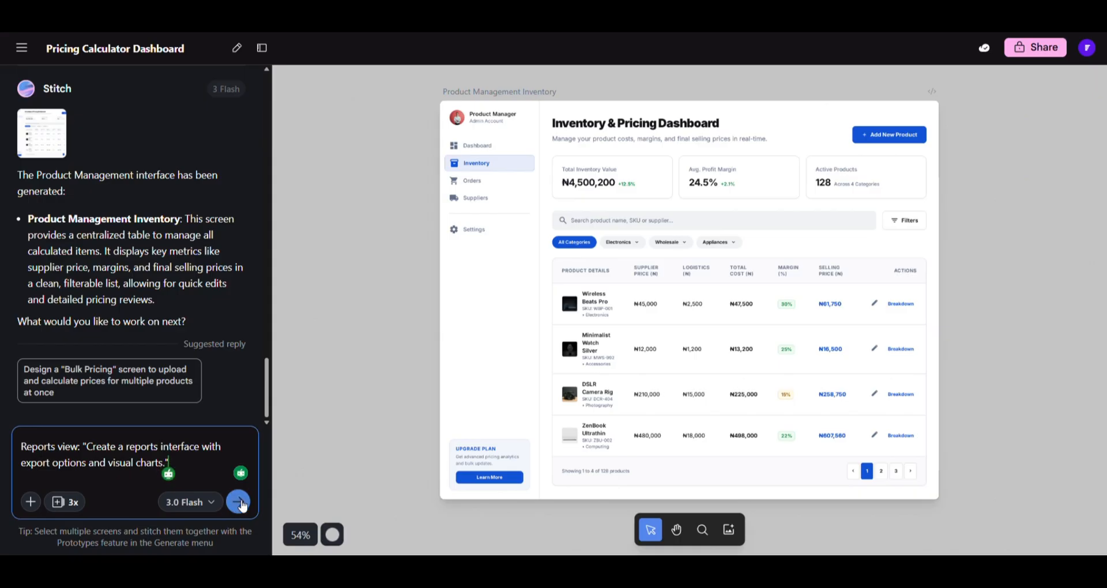
{"action": "left_click", "coordinate": [237, 502]}
- Scroll the canvas to inspect the newly generated Pricing & Revenue Reports screen
{"action": "scroll", "coordinate": [207, 275], "scroll_direction": "up", "scroll_amount": 4}
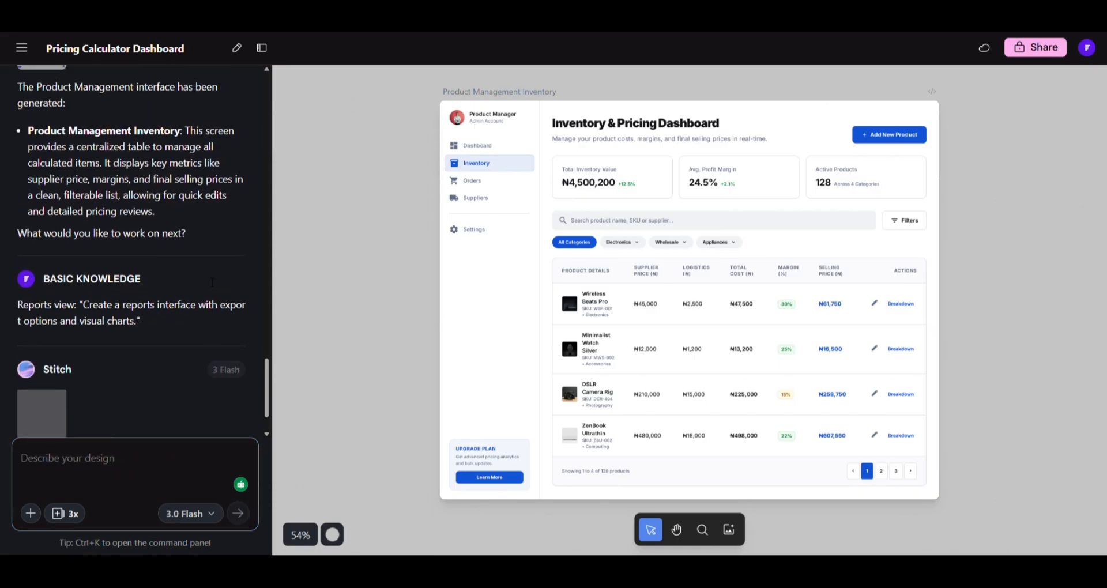
{"action": "left_click", "coordinate": [731, 276]}
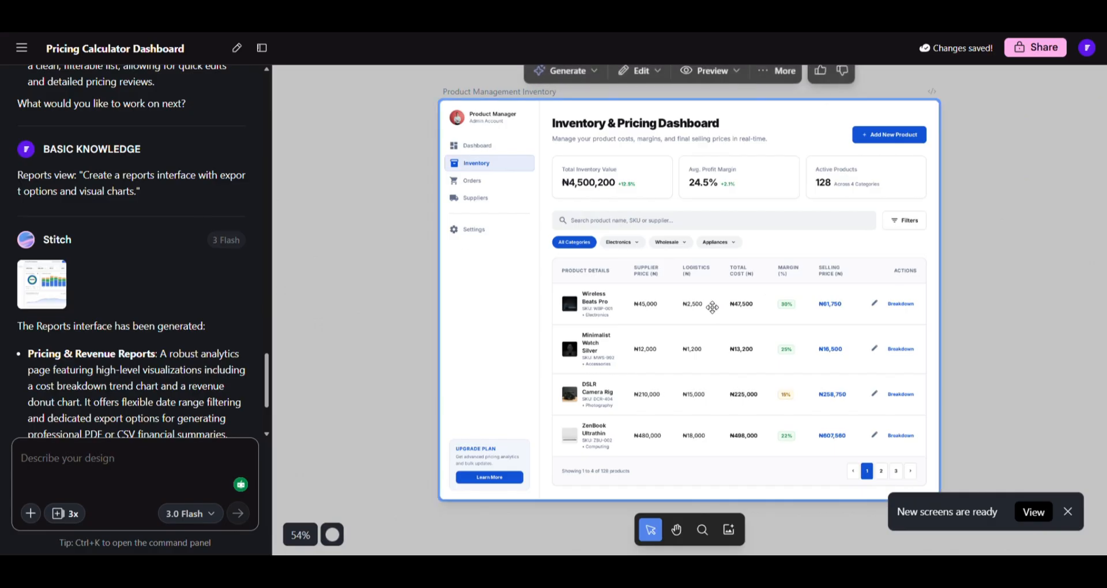
{"action": "scroll", "coordinate": [951, 279], "scroll_direction": "down", "scroll_amount": 6}
{"action": "scroll", "coordinate": [954, 279], "scroll_direction": "down", "scroll_amount": 2}
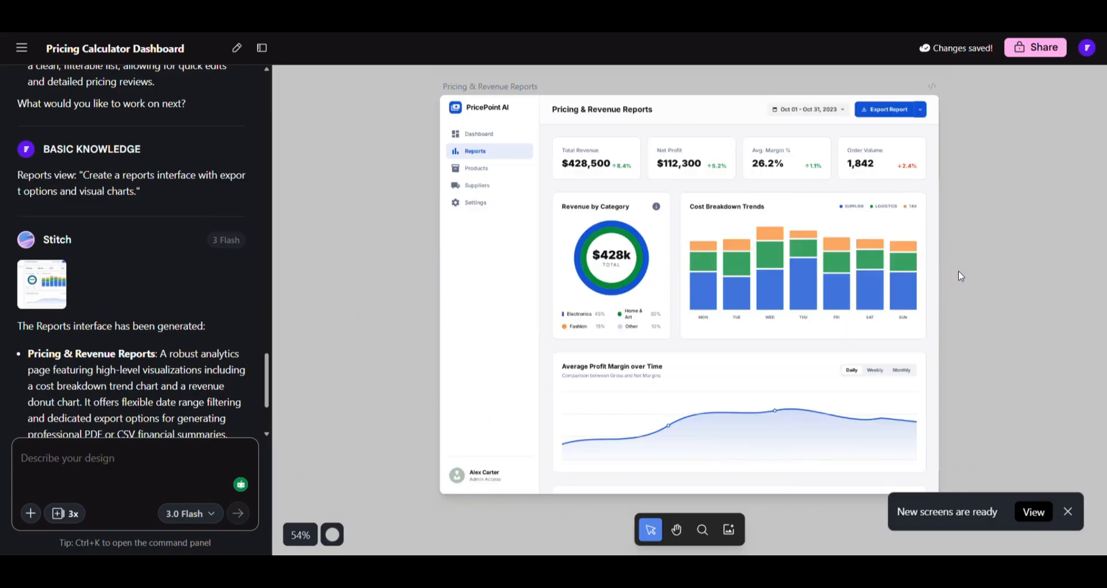
{"action": "left_click", "coordinate": [938, 247]}
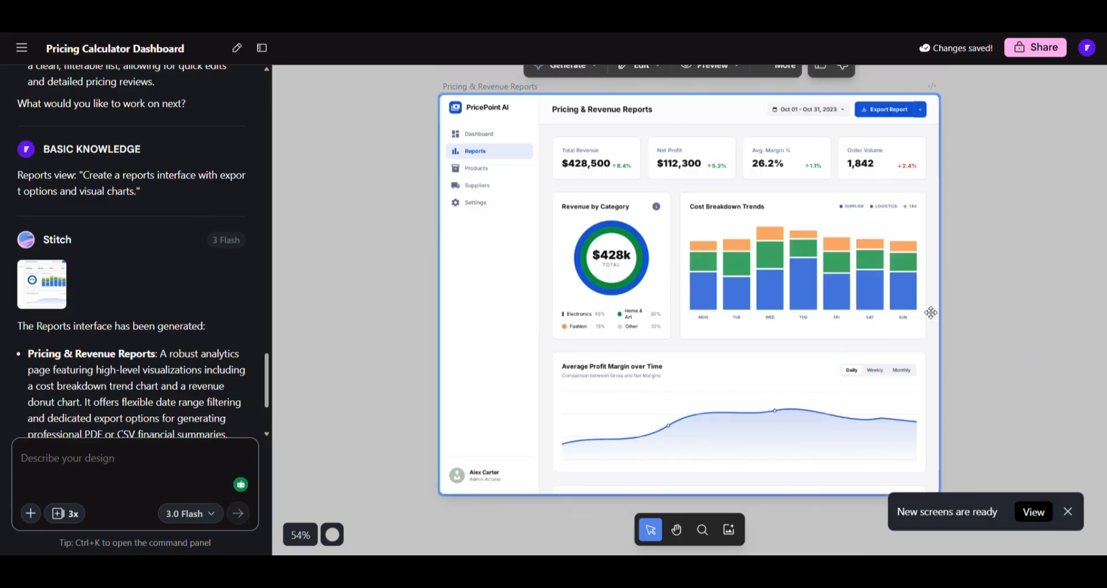
{"action": "left_click", "coordinate": [978, 297]}
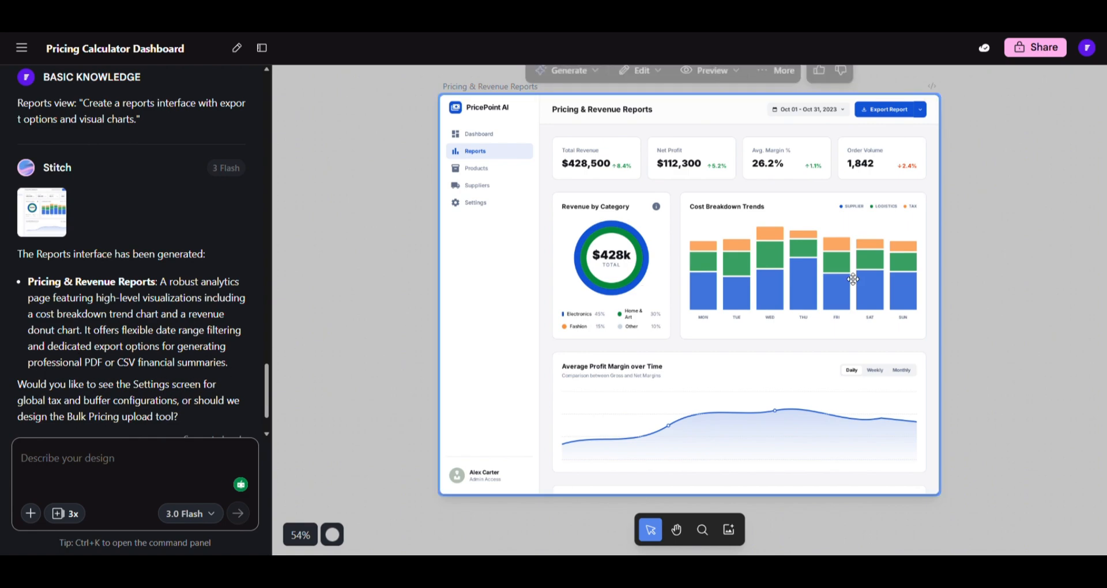
{"action": "scroll", "coordinate": [793, 318], "scroll_direction": "up", "scroll_amount": 5}
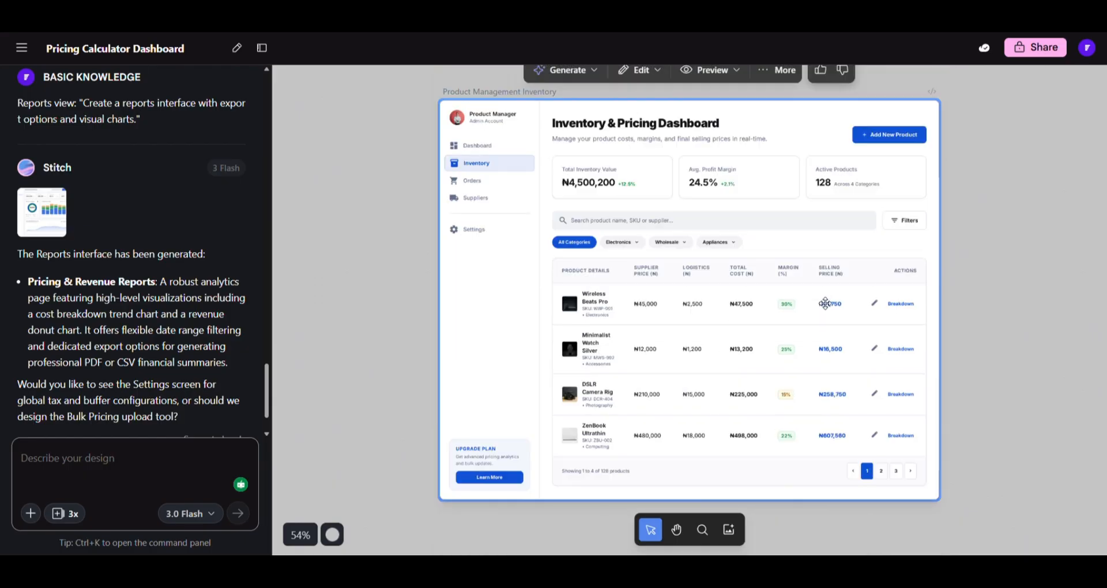
{"action": "scroll", "coordinate": [778, 303], "scroll_direction": "up", "scroll_amount": 5}
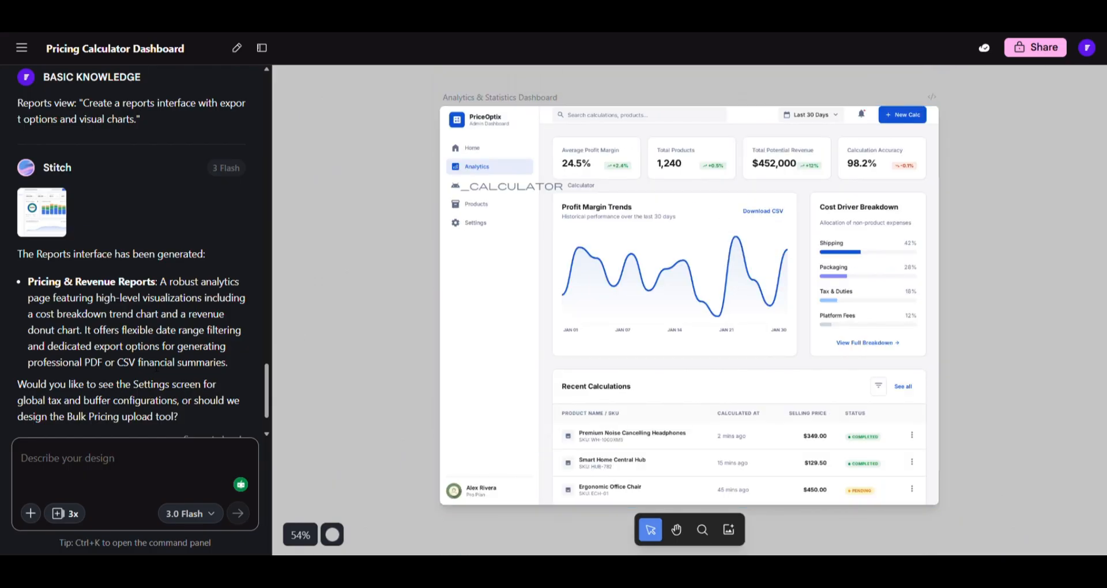
{"action": "scroll", "coordinate": [155, 362], "scroll_direction": "down", "scroll_amount": 2}
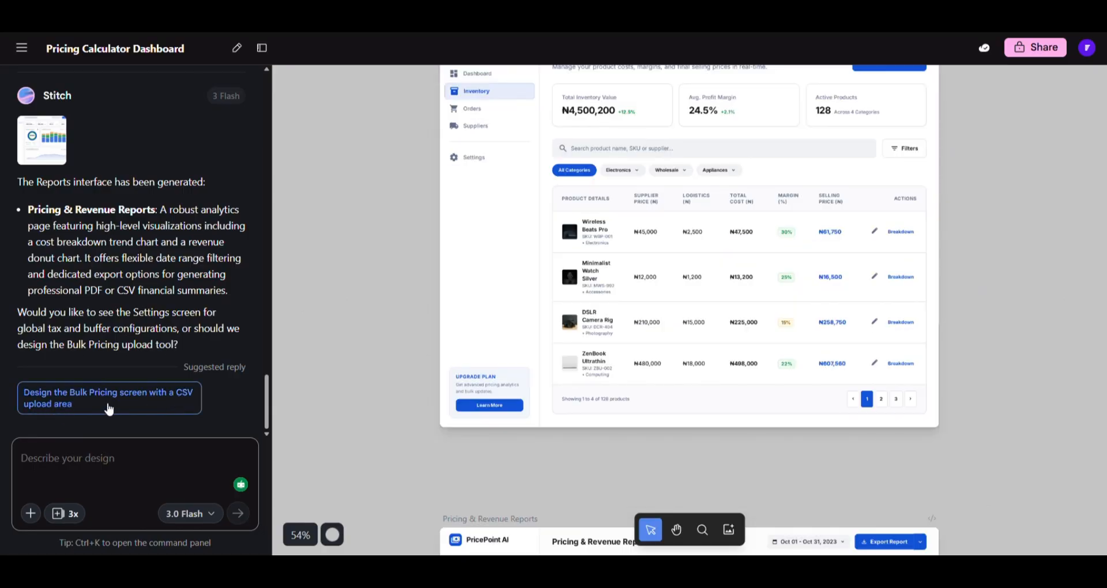
{"action": "scroll", "coordinate": [747, 321], "scroll_direction": "down", "scroll_amount": 7}
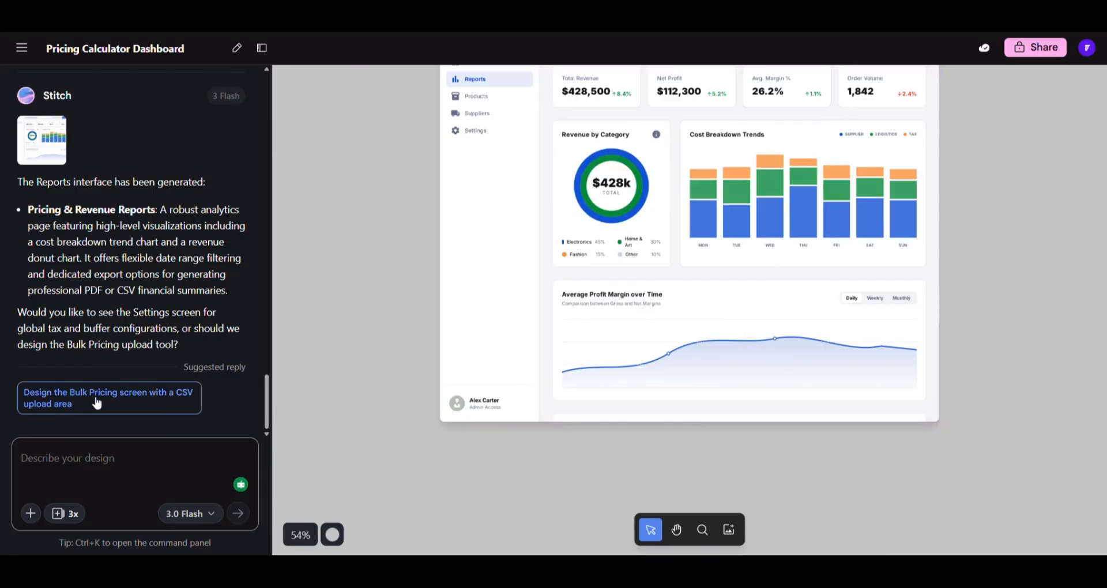
- Use the suggested reply to design a Bulk Pricing screen with a CSV upload area
{"action": "left_click", "coordinate": [107, 396]}
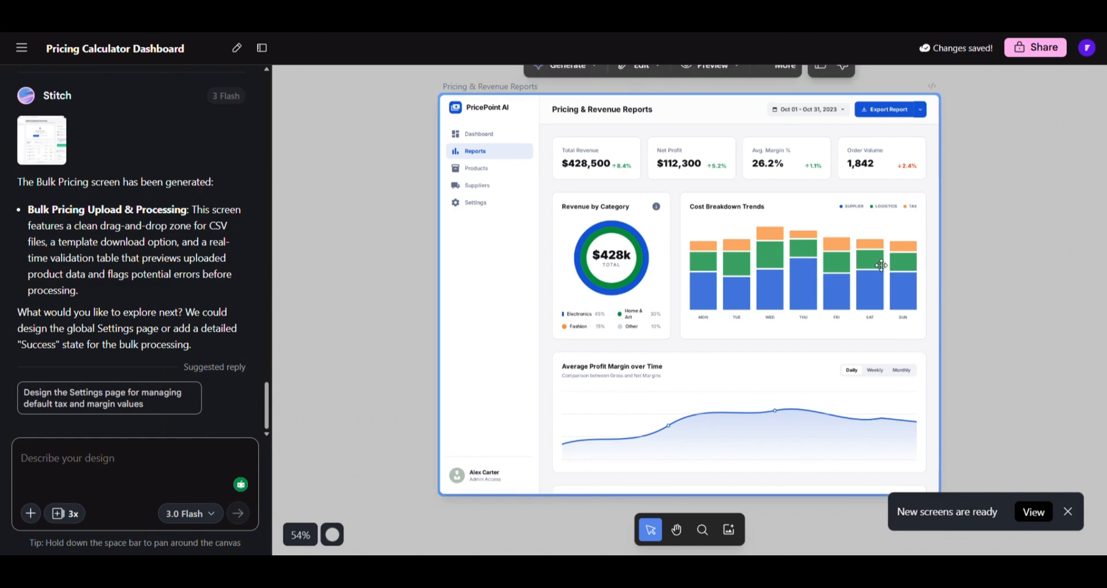
{"action": "scroll", "coordinate": [877, 264], "scroll_direction": "down", "scroll_amount": 10}
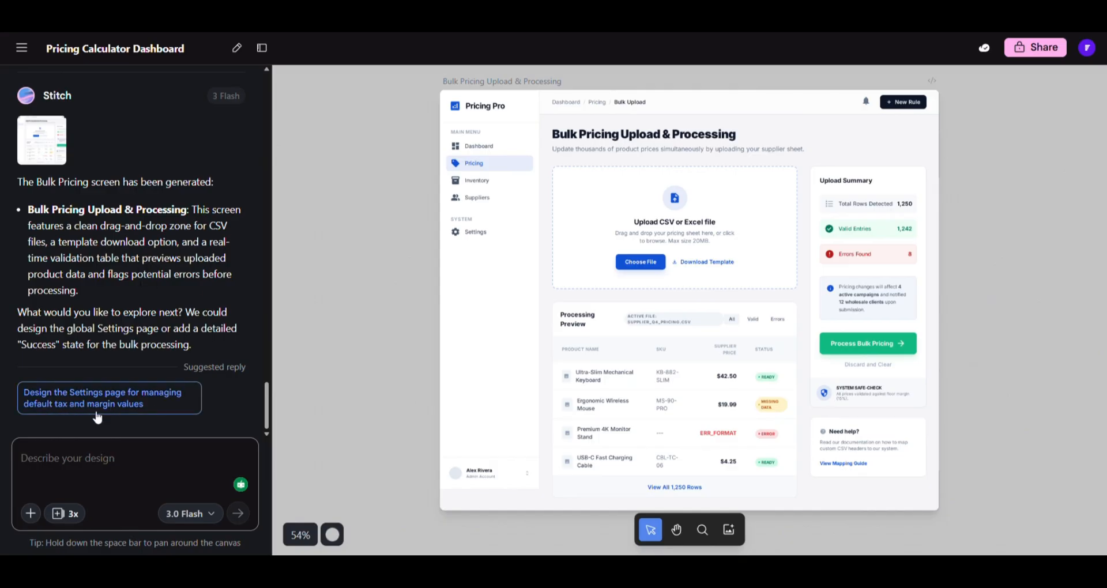
- Use the suggested reply to design a Settings page for default tax and margin values
{"action": "left_click", "coordinate": [144, 403]}
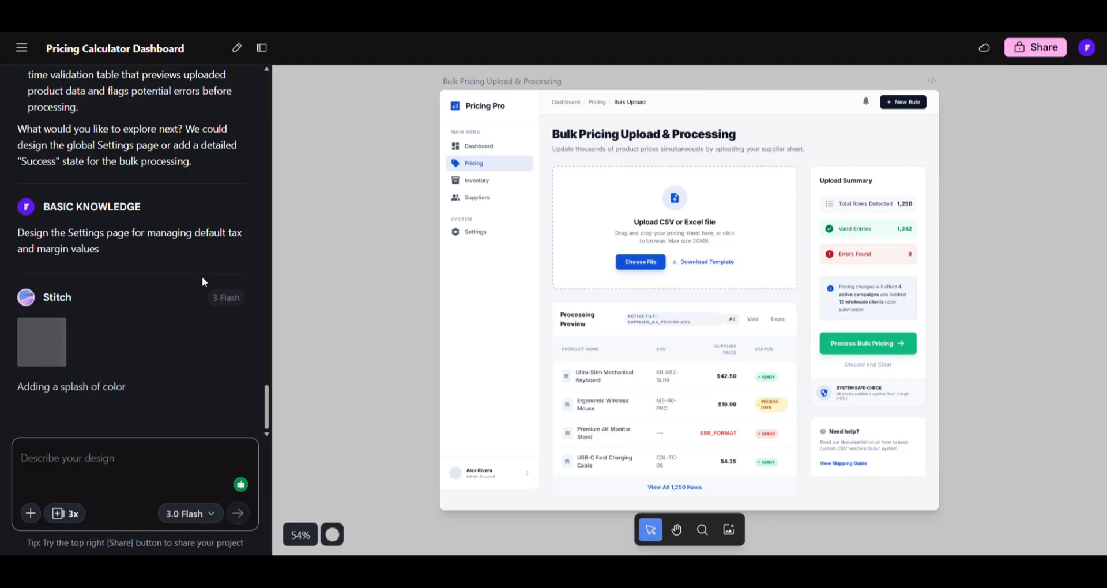
{"action": "left_click", "coordinate": [572, 221]}
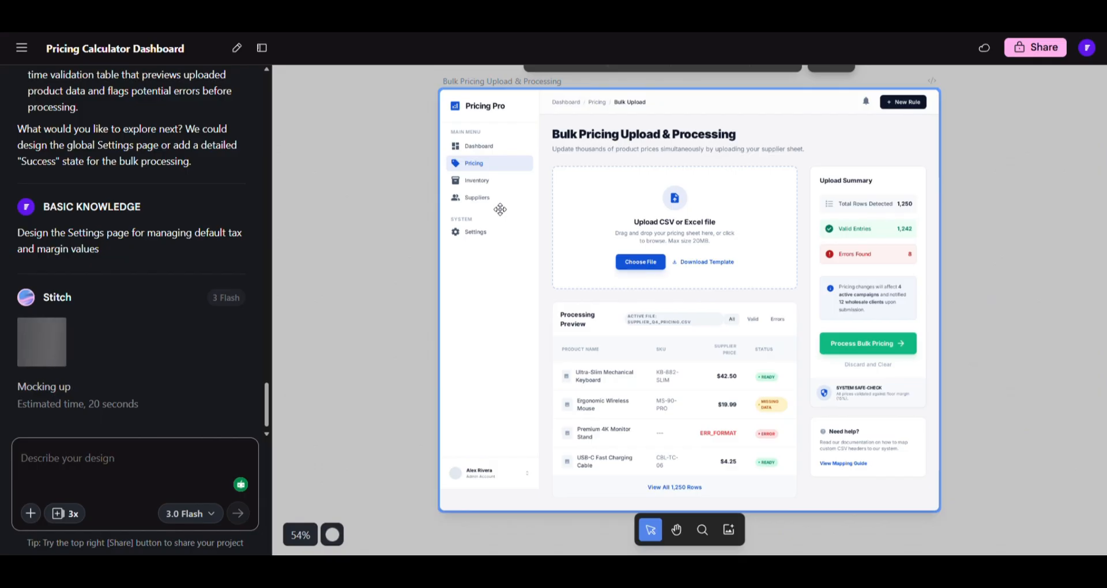
{"action": "left_click", "coordinate": [413, 227]}
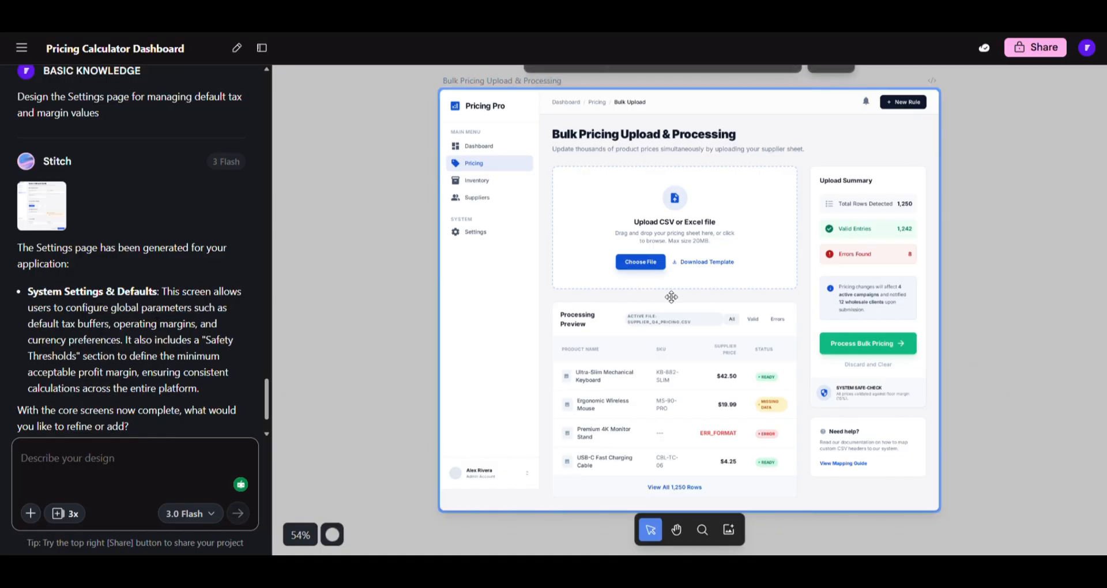
{"action": "scroll", "coordinate": [692, 288], "scroll_direction": "down", "scroll_amount": 6}
{"action": "left_click", "coordinate": [694, 286]}
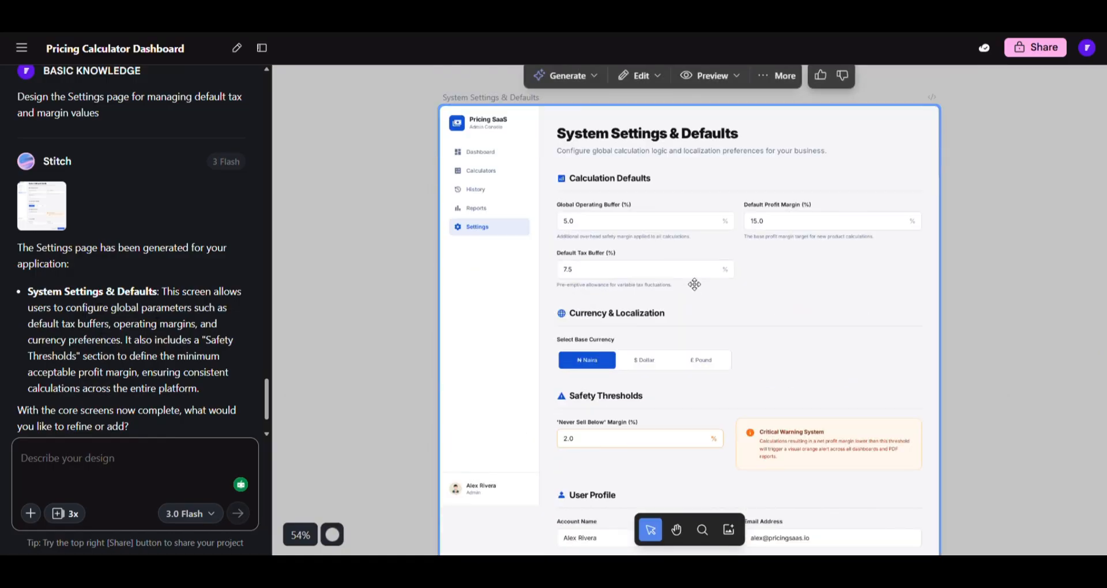
{"action": "scroll", "coordinate": [694, 287], "scroll_direction": "down", "scroll_amount": 2}
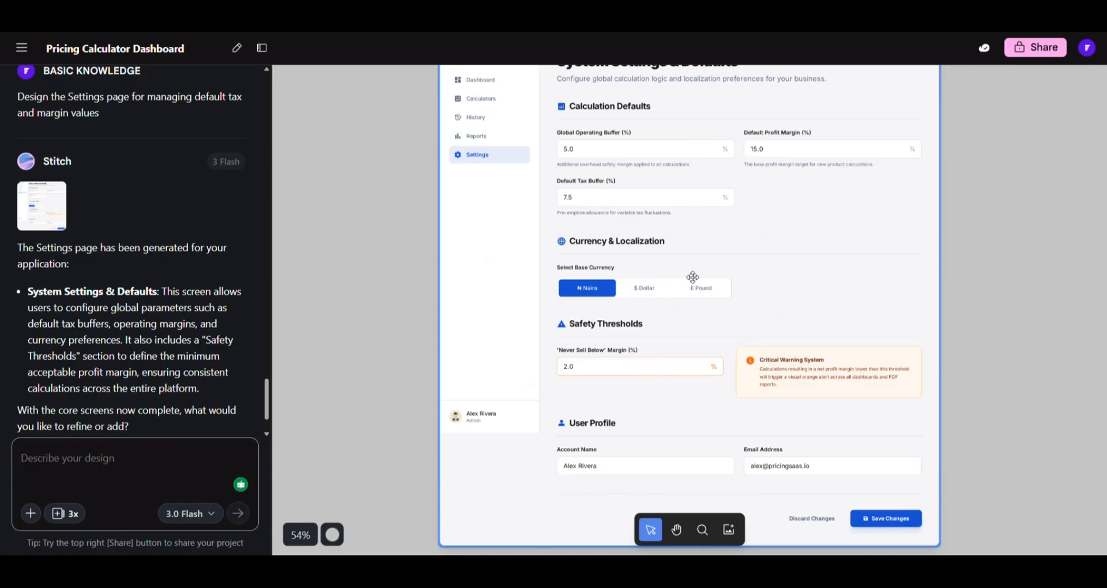
{"action": "scroll", "coordinate": [694, 277], "scroll_direction": "up", "scroll_amount": 2}
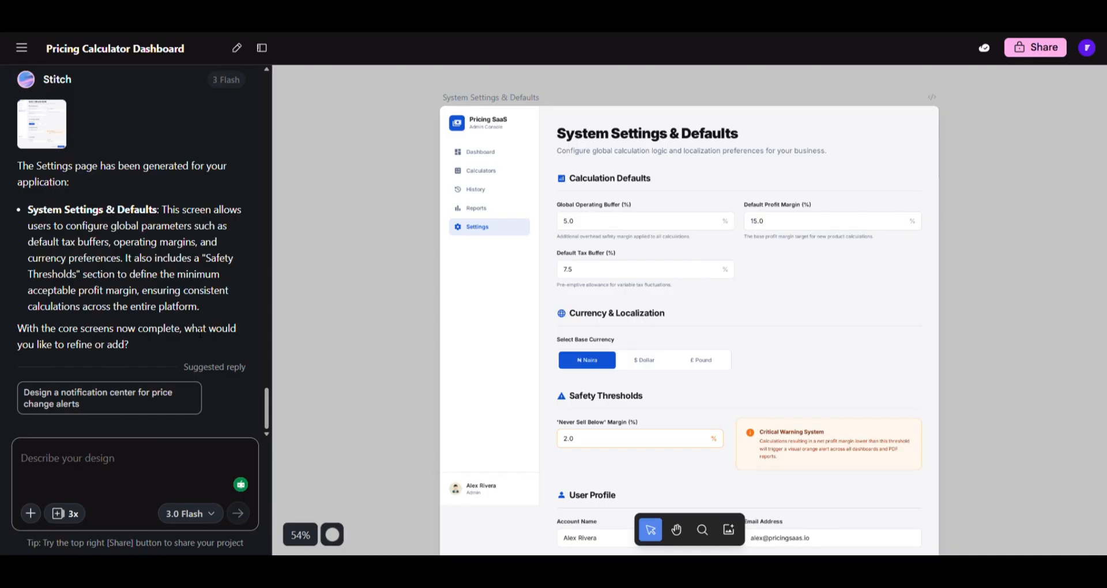
{"action": "scroll", "coordinate": [750, 249], "scroll_direction": "down", "scroll_amount": 15}
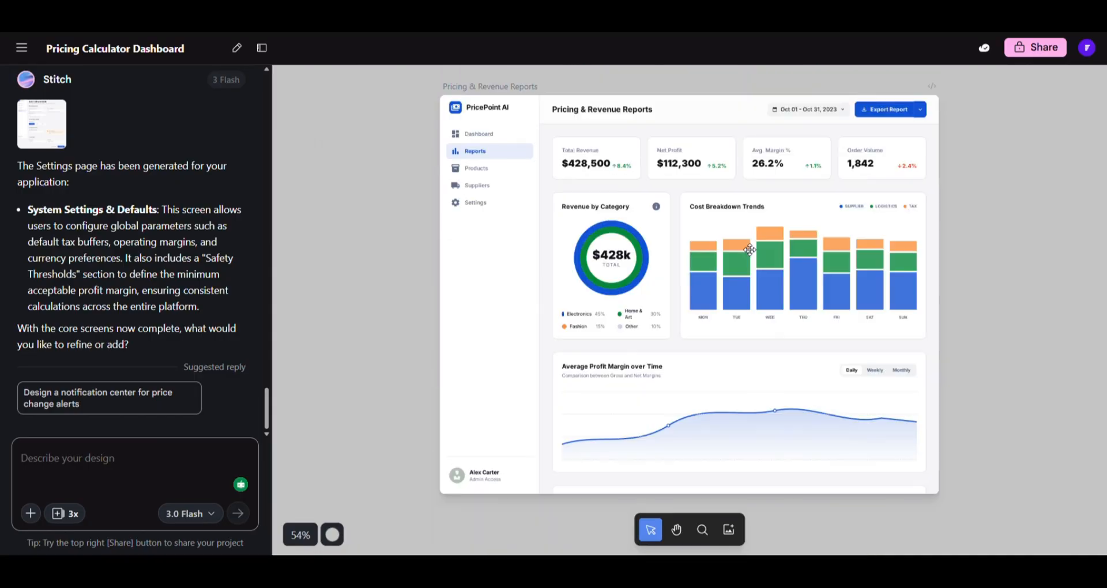
{"action": "scroll", "coordinate": [750, 250], "scroll_direction": "up", "scroll_amount": 12}
- Open the Pricing Calculator Dashboard screen's HTML code from More, scroll through it, and close it
{"action": "left_click", "coordinate": [783, 245]}
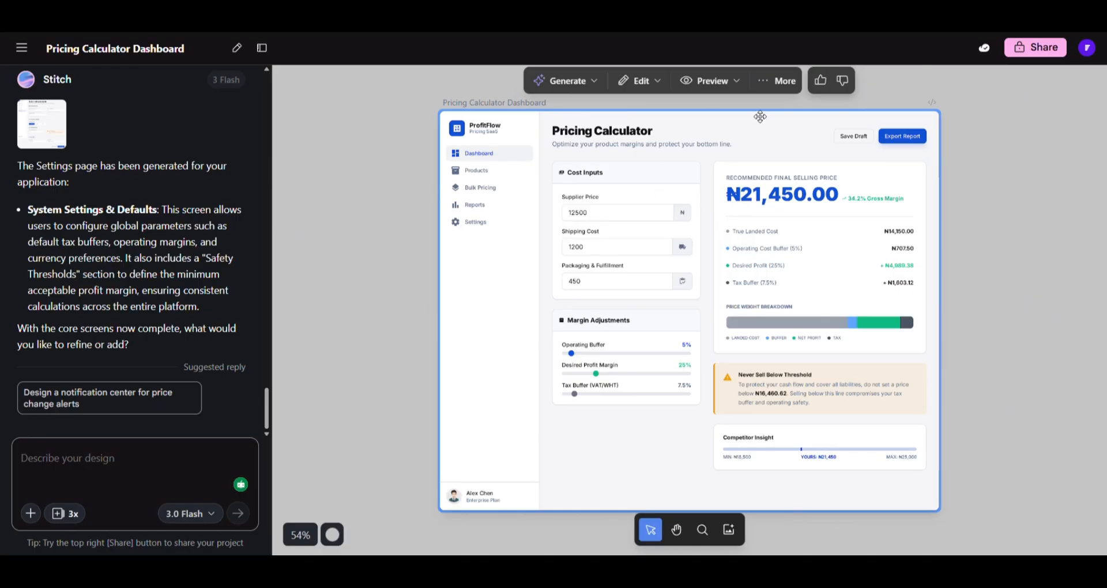
{"action": "left_click", "coordinate": [772, 84]}
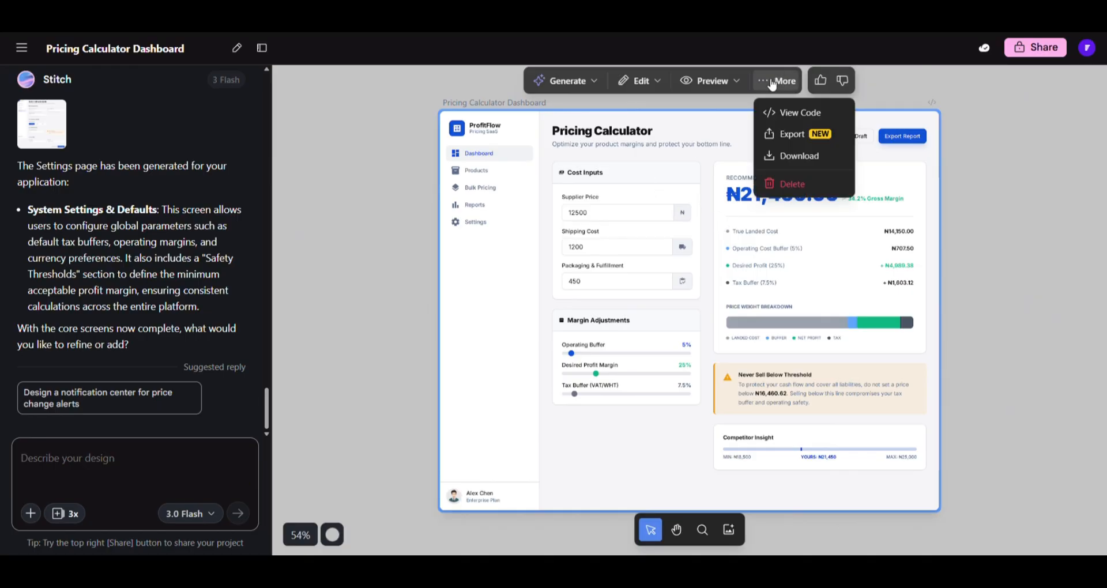
{"action": "left_click", "coordinate": [790, 156]}
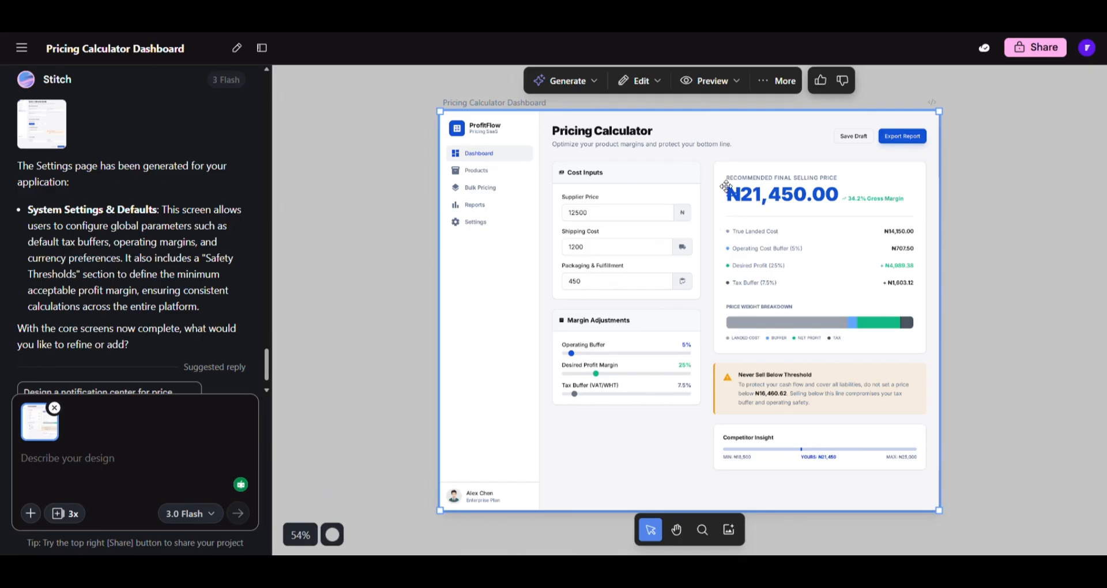
{"action": "left_click", "coordinate": [780, 81]}
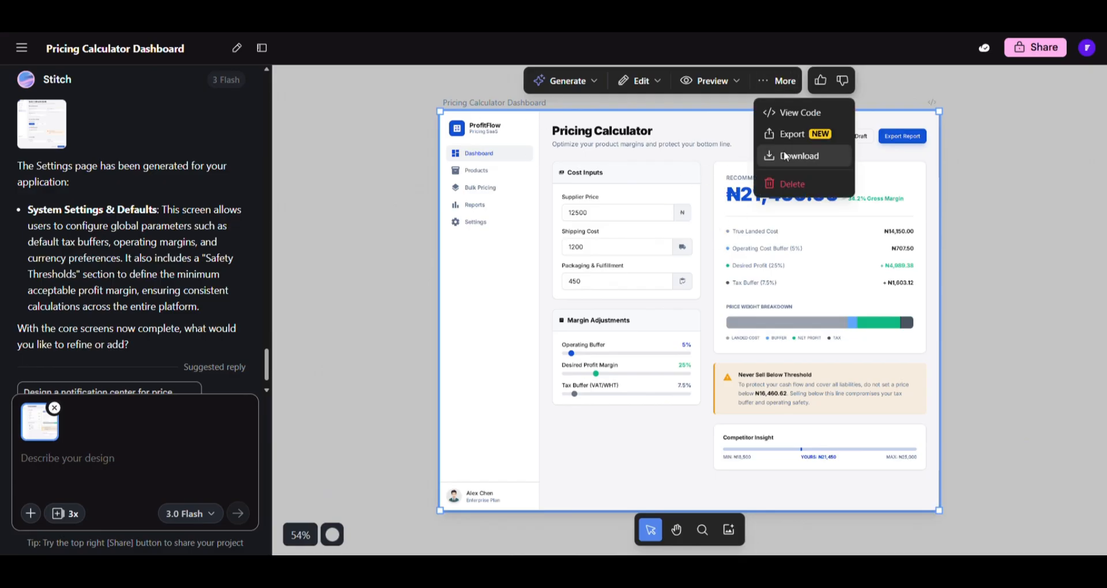
{"action": "left_click", "coordinate": [793, 112]}
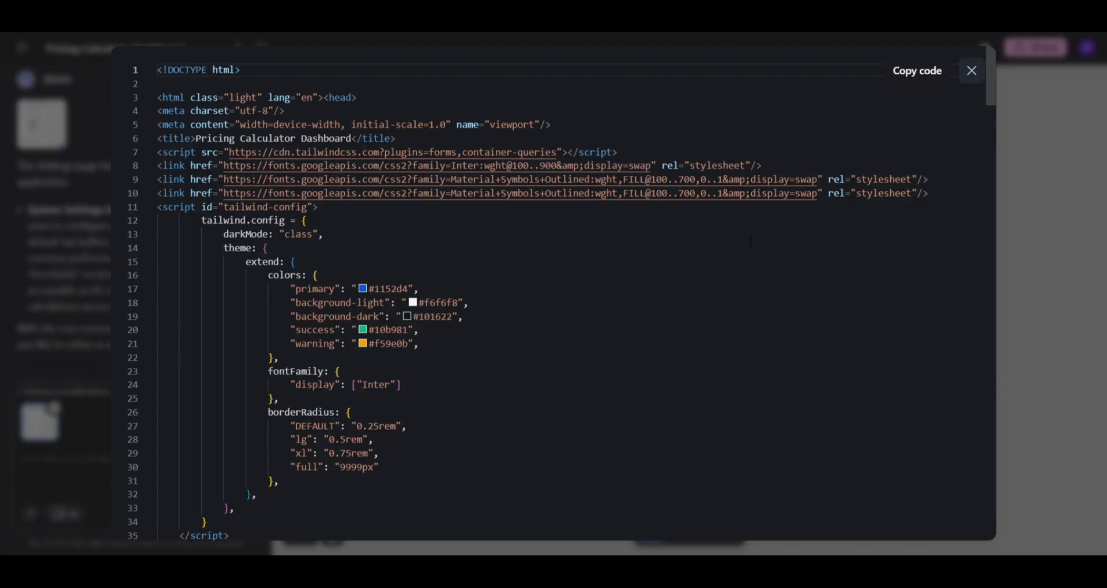
{"action": "scroll", "coordinate": [743, 246], "scroll_direction": "down", "scroll_amount": 15}
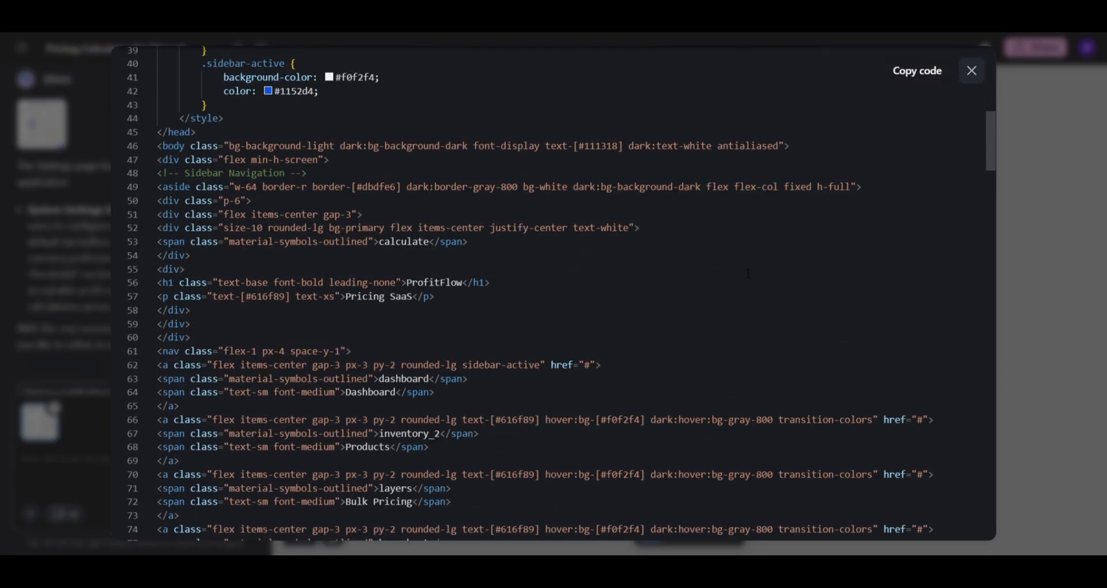
{"action": "scroll", "coordinate": [750, 275], "scroll_direction": "down", "scroll_amount": 6}
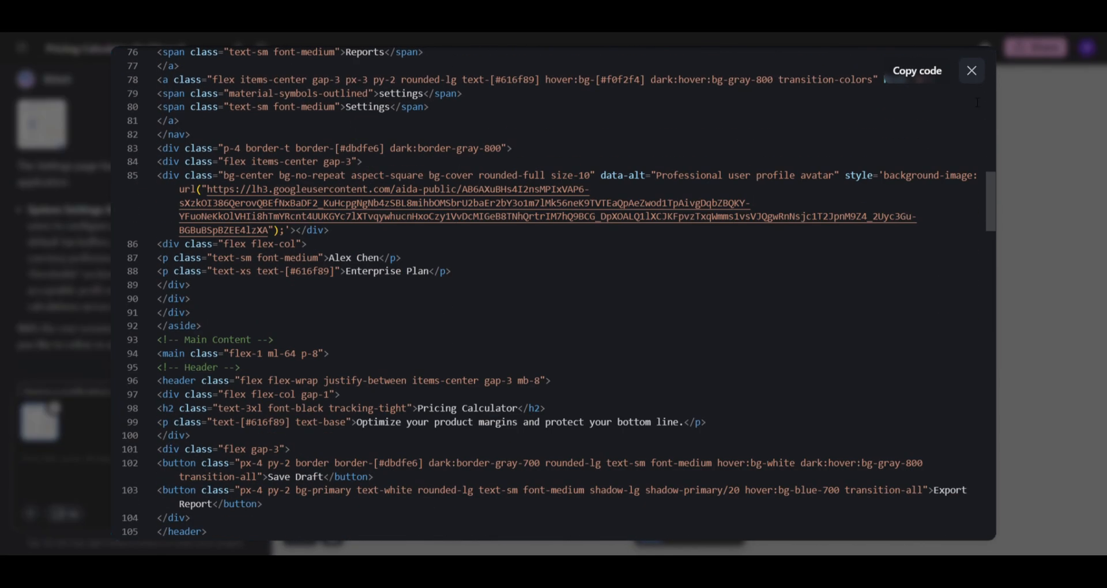
{"action": "left_click", "coordinate": [972, 73]}
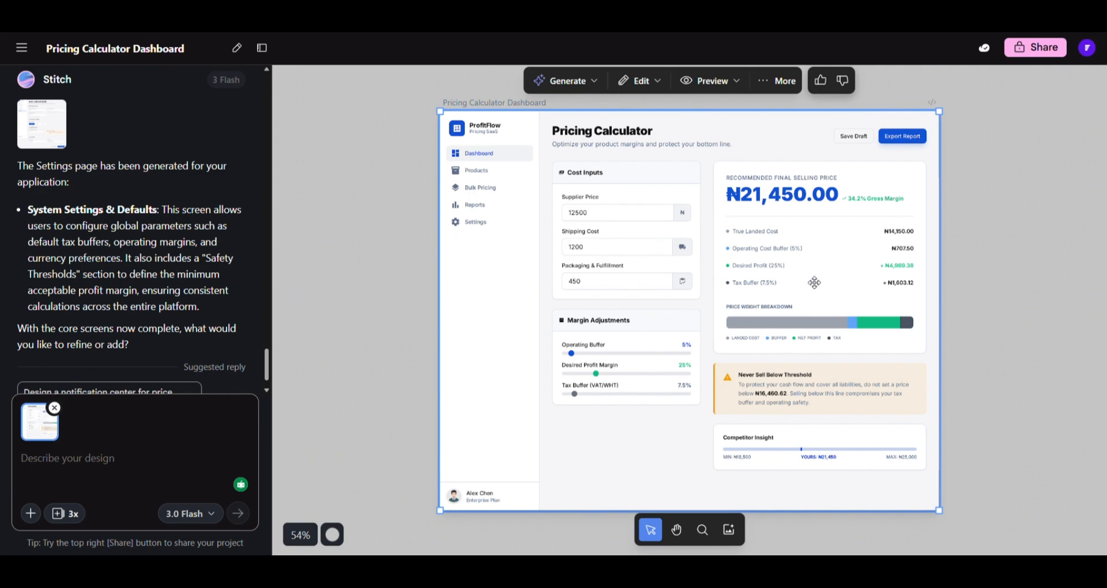
- Select the Analytics & Statistics Dashboard screen and download it from the More menu
{"action": "scroll", "coordinate": [961, 265], "scroll_direction": "down", "scroll_amount": 10}
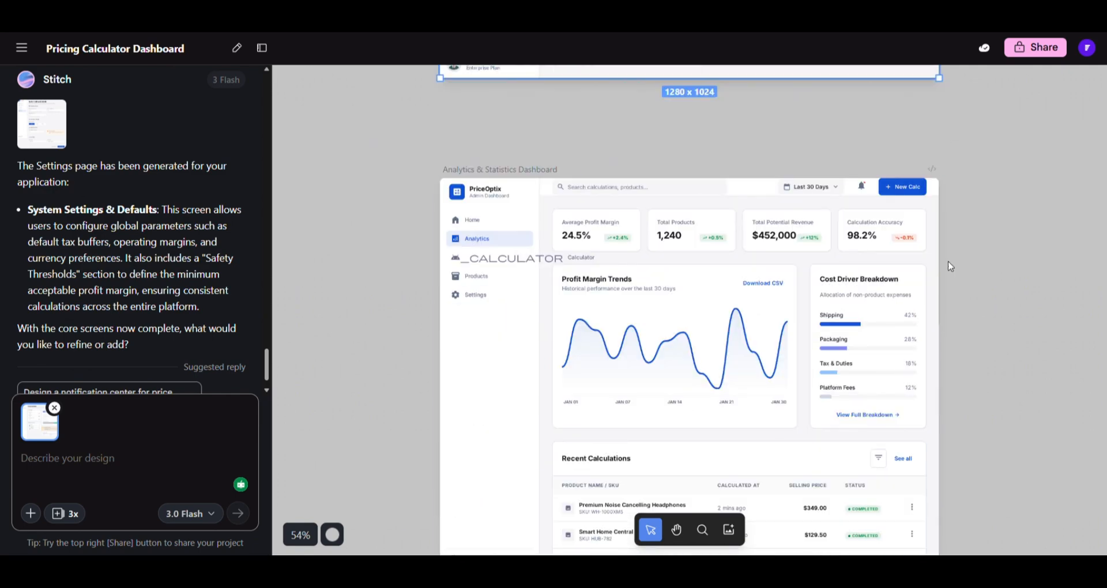
{"action": "scroll", "coordinate": [957, 253], "scroll_direction": "down", "scroll_amount": 2}
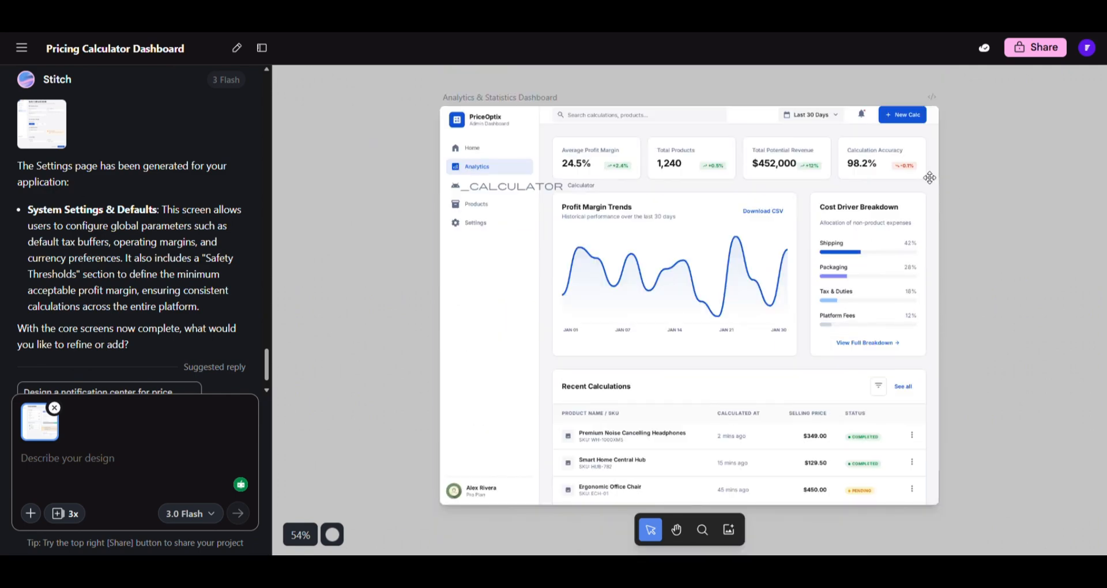
{"action": "left_click", "coordinate": [838, 145]}
{"action": "left_click", "coordinate": [770, 77]}
{"action": "left_click", "coordinate": [790, 153]}
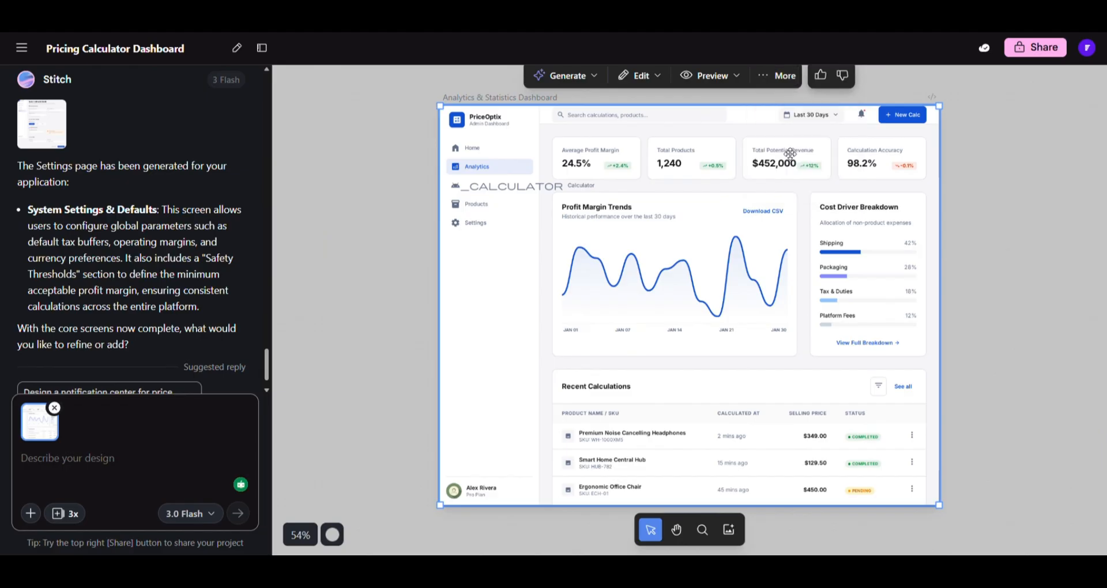
{"action": "left_click", "coordinate": [972, 240]}
{"action": "scroll", "coordinate": [980, 288], "scroll_direction": "down", "scroll_amount": 12}
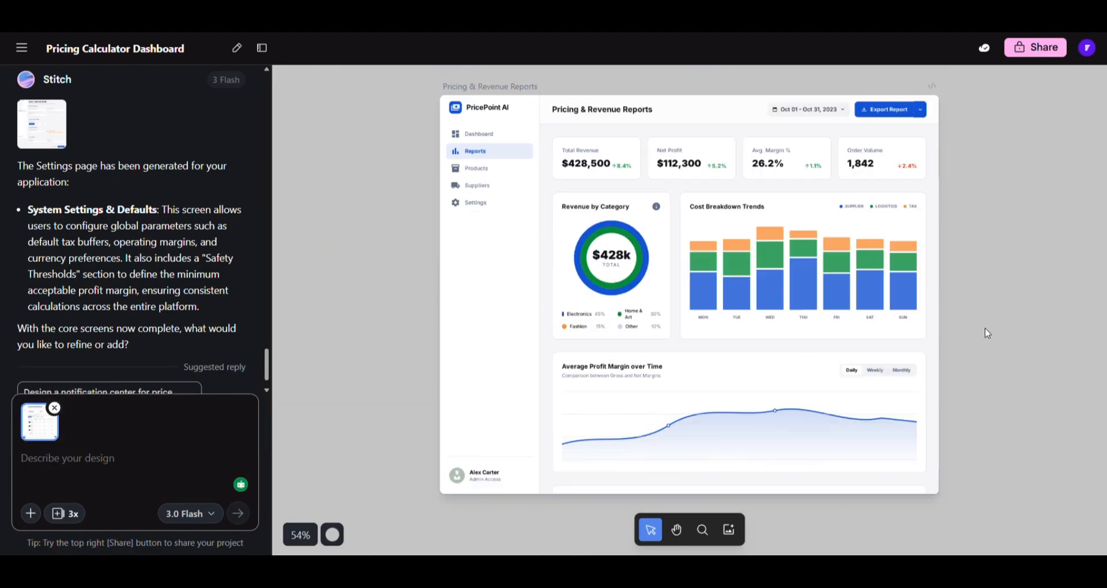